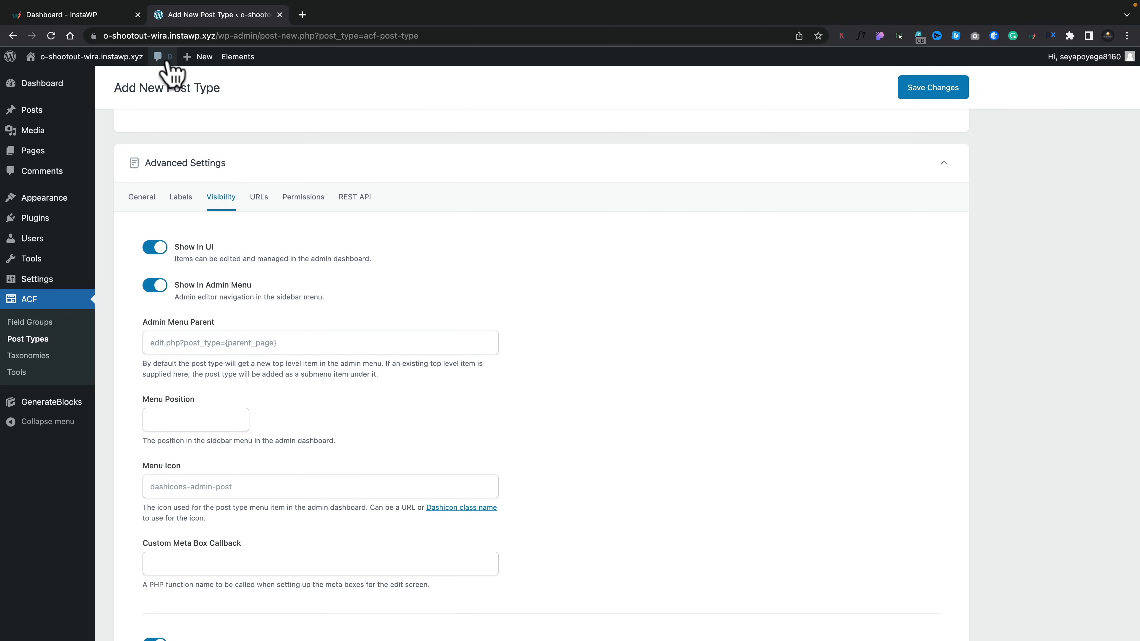
- Open the Dashicons reference linked from the Menu Icon setting and browse the available icons
{"action": "mouse_move", "coordinate": [212, 60]}
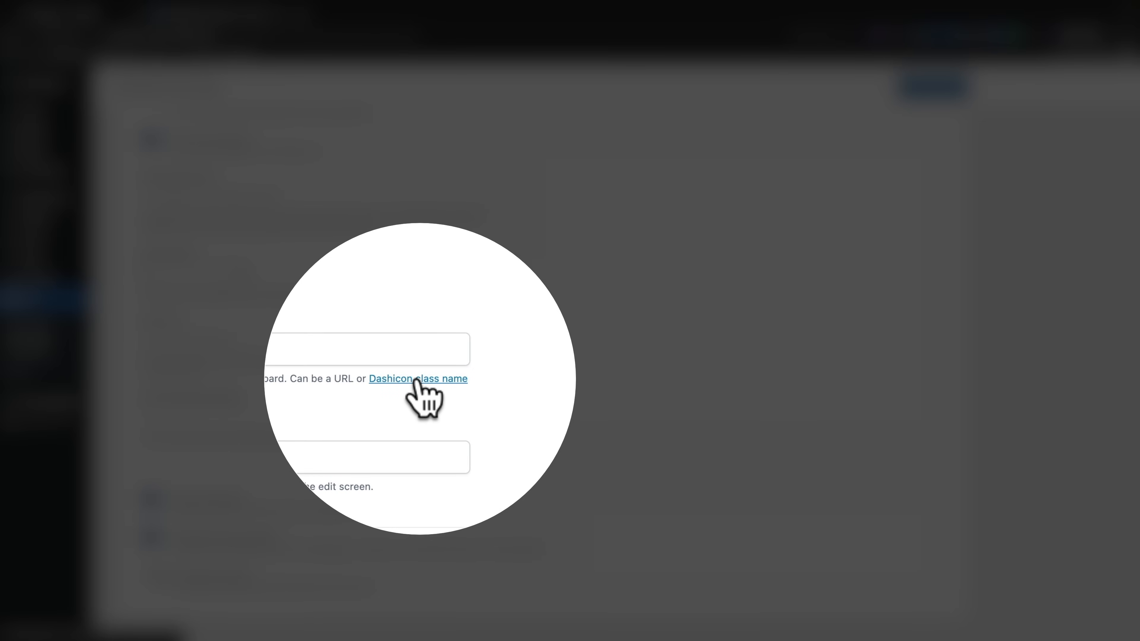
{"action": "left_click", "coordinate": [418, 379]}
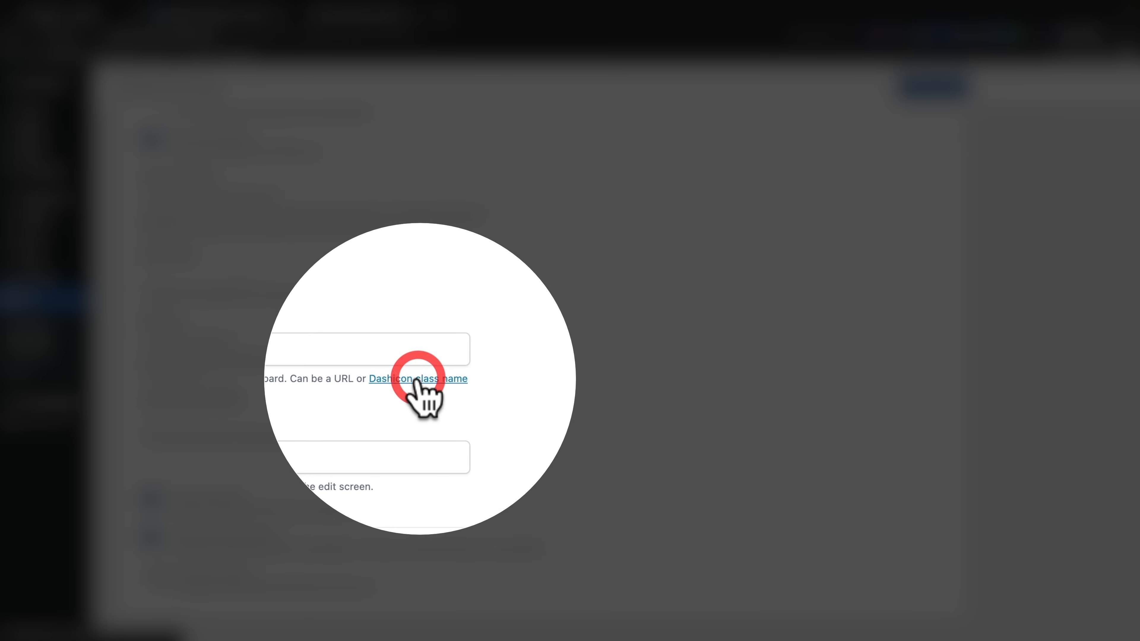
{"action": "left_click", "coordinate": [329, 14]}
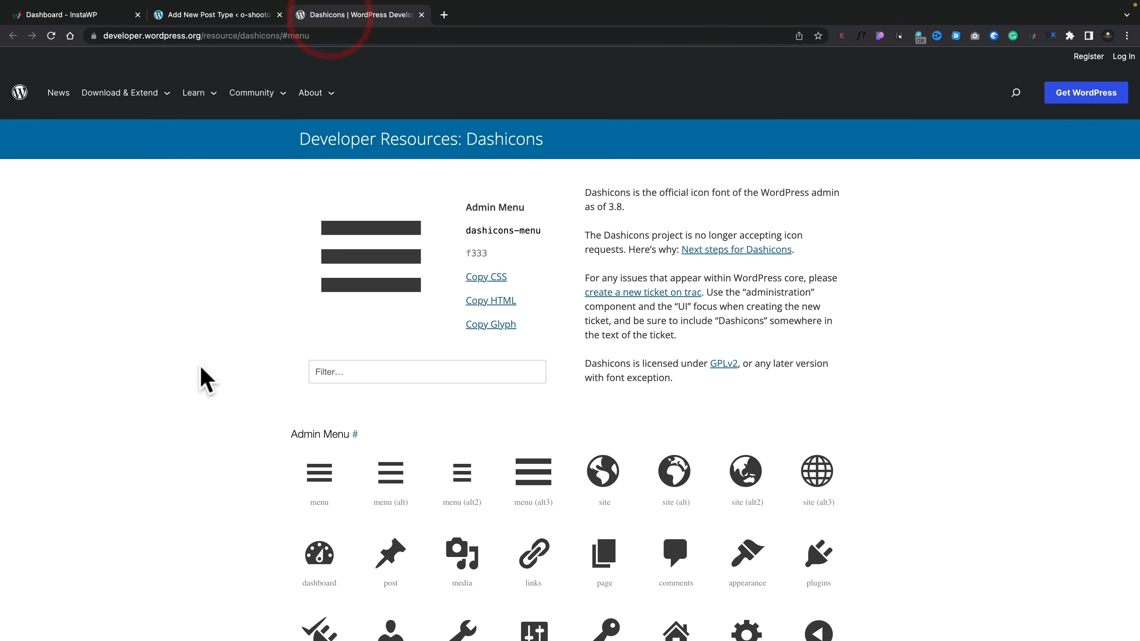
{"action": "scroll", "coordinate": [190, 476], "scroll_direction": "down", "scroll_amount": 6}
{"action": "scroll", "coordinate": [193, 478], "scroll_direction": "down", "scroll_amount": 7}
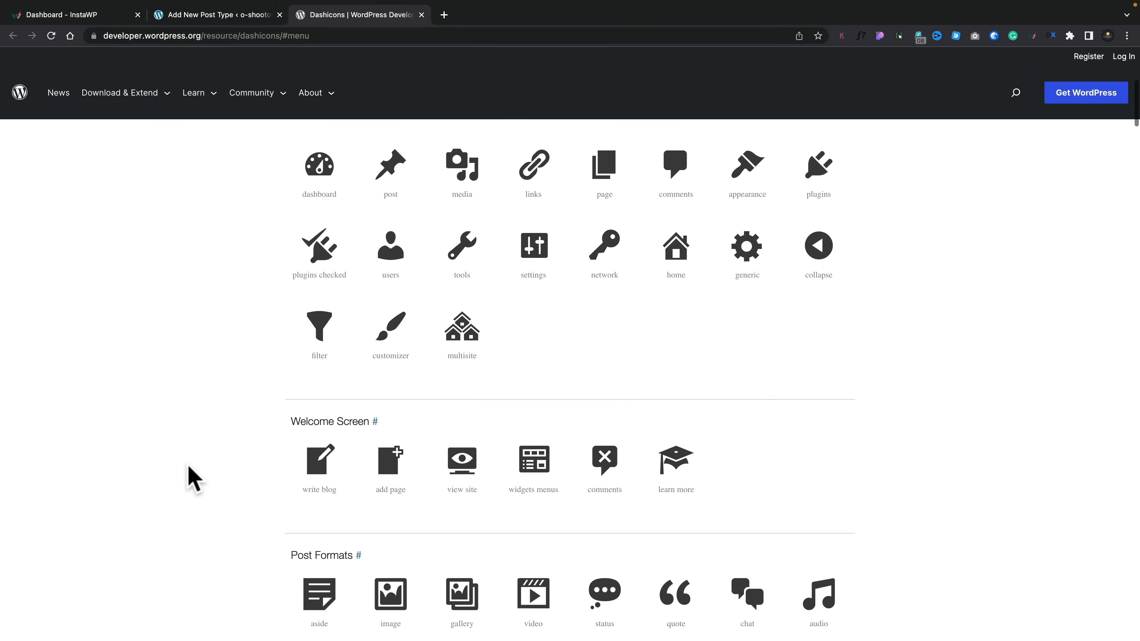
{"action": "scroll", "coordinate": [193, 479], "scroll_direction": "up", "scroll_amount": 8}
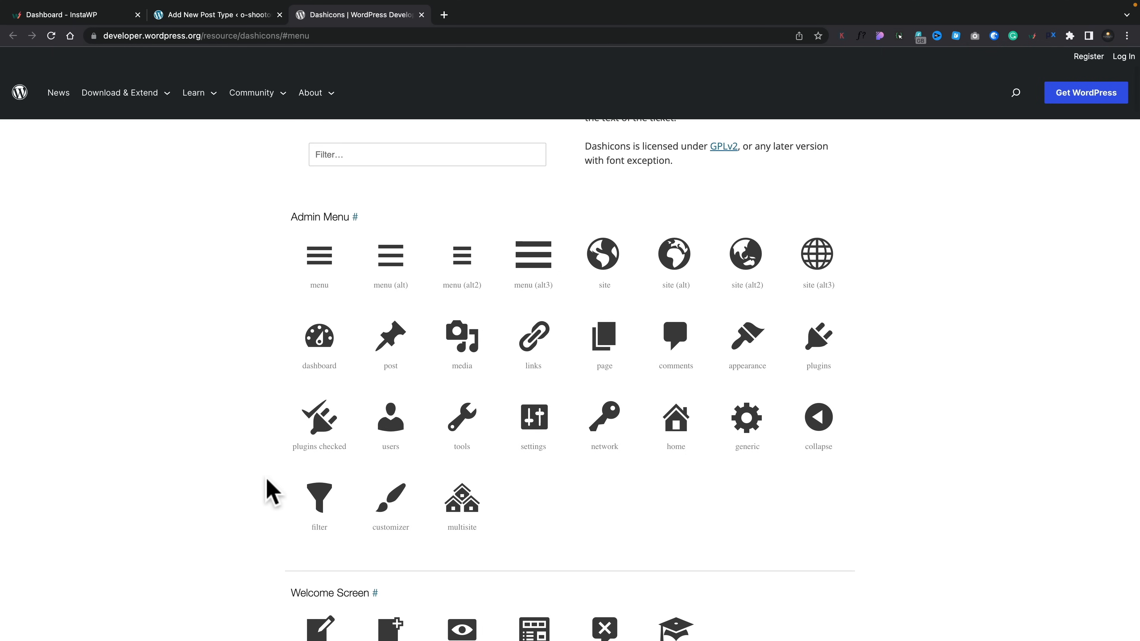
- Copy the class name of the users Dashicon and set the post type's menu icon to dashicons-admin-users
{"action": "left_click", "coordinate": [392, 430]}
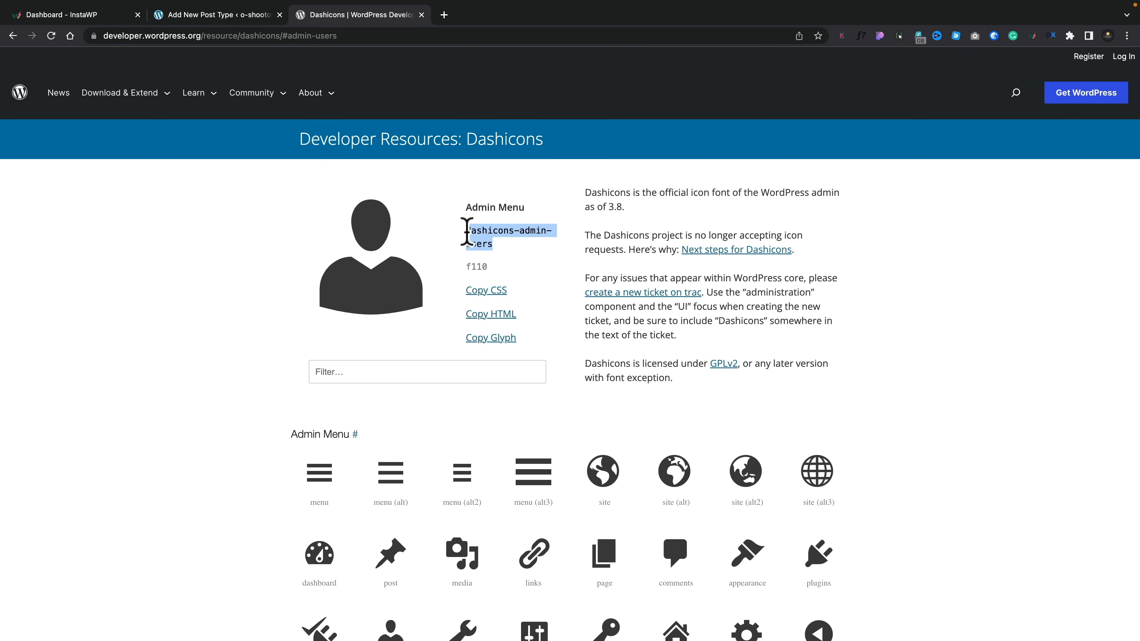
{"action": "right_click", "coordinate": [473, 234]}
{"action": "left_click", "coordinate": [491, 258]}
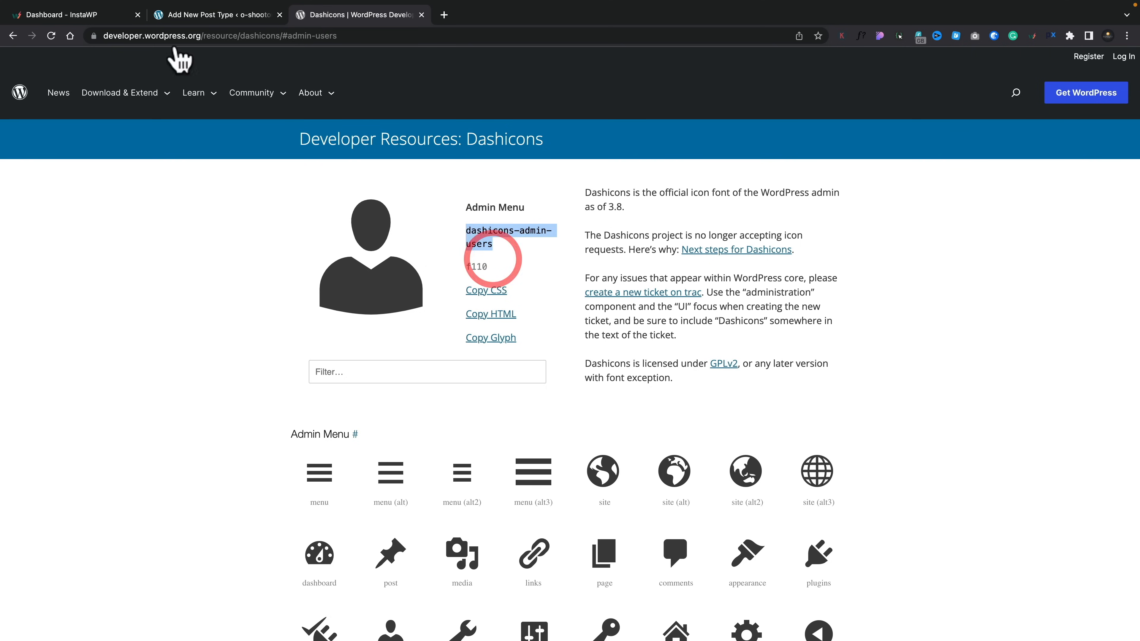
{"action": "left_click", "coordinate": [199, 15]}
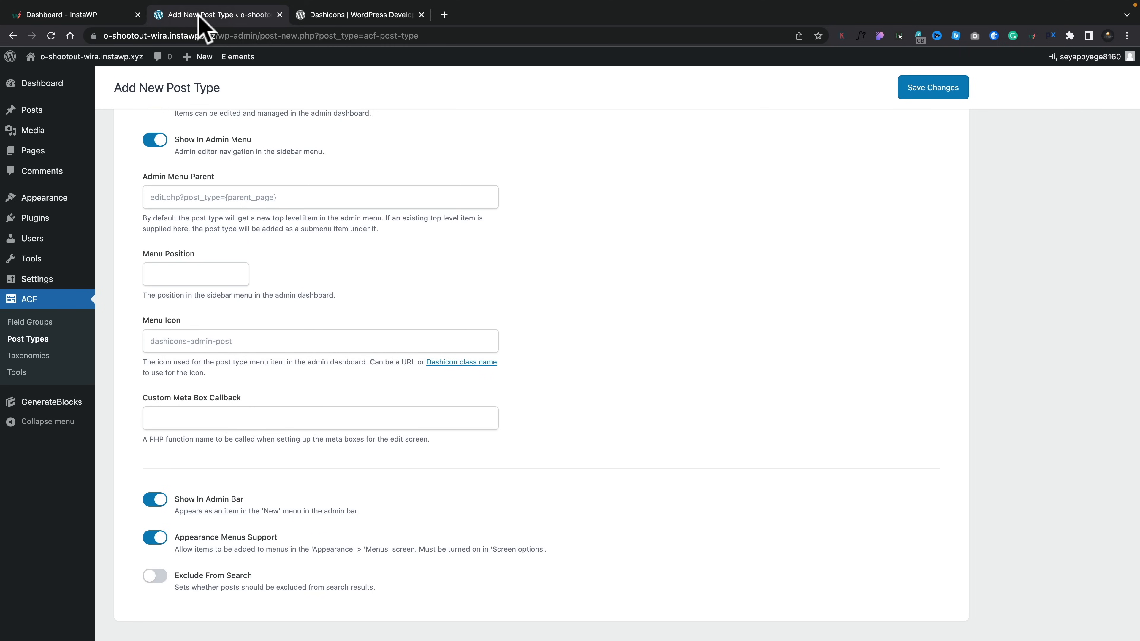
{"action": "left_click", "coordinate": [217, 343]}
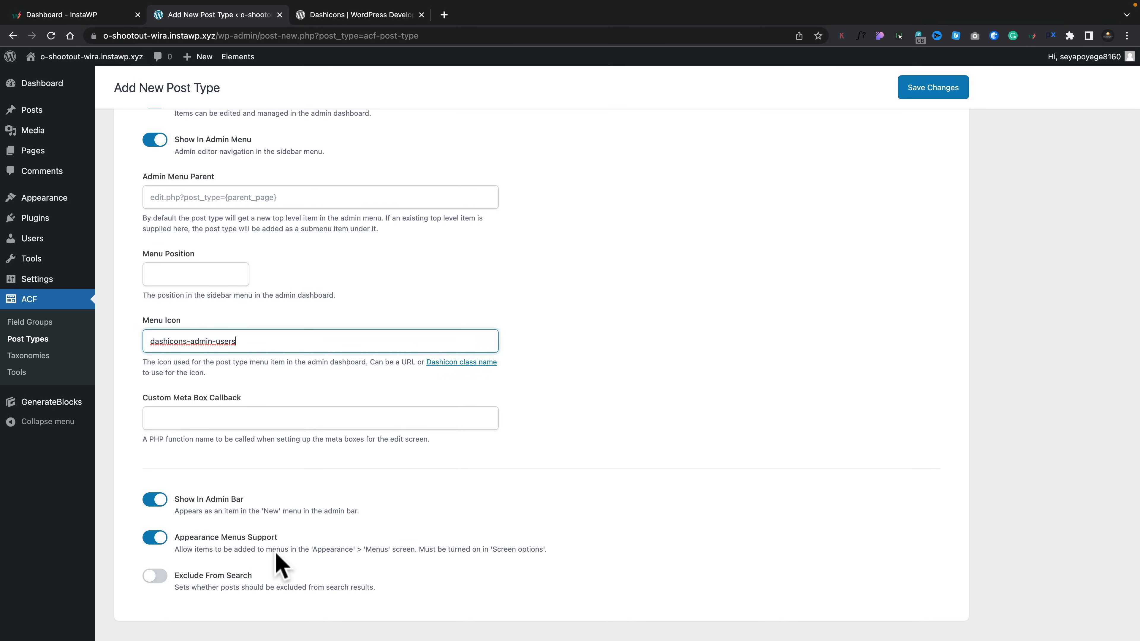
- Turn on the Archive option in the post type's advanced URL settings
{"action": "scroll", "coordinate": [378, 521], "scroll_direction": "up", "scroll_amount": 5}
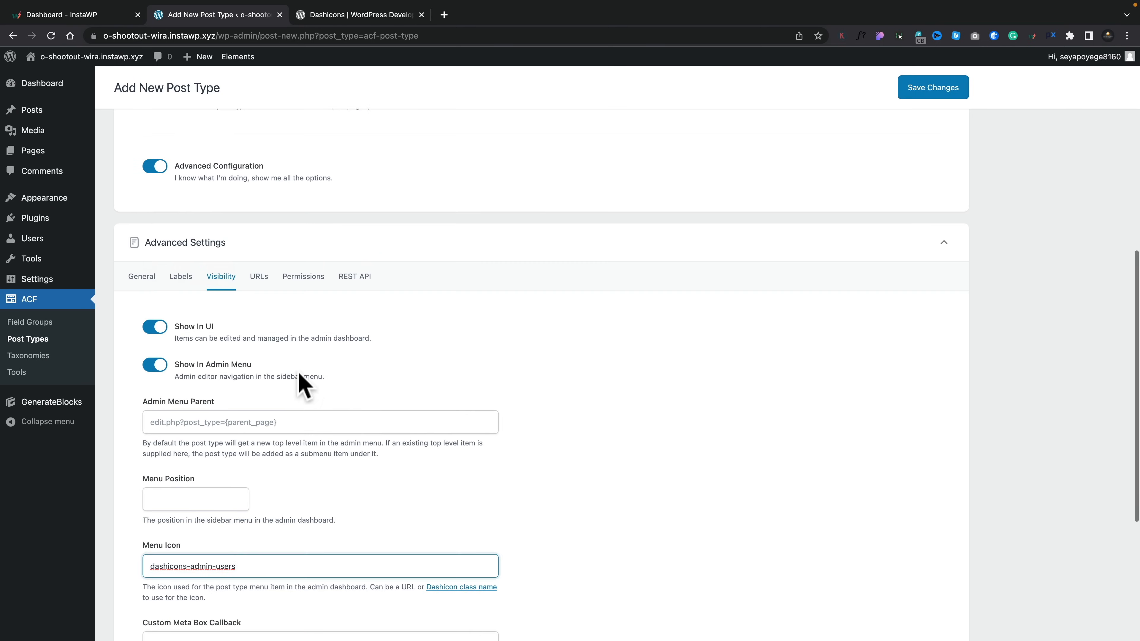
{"action": "left_click", "coordinate": [259, 277]}
{"action": "scroll", "coordinate": [476, 427], "scroll_direction": "down", "scroll_amount": 2}
{"action": "scroll", "coordinate": [480, 431], "scroll_direction": "down", "scroll_amount": 2}
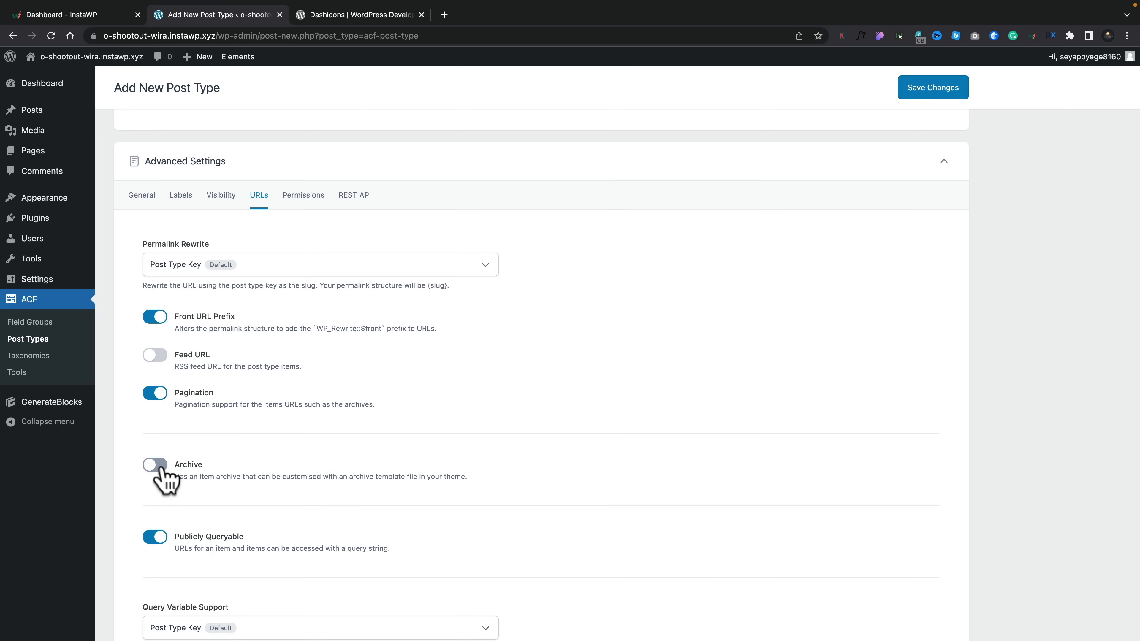
{"action": "left_click", "coordinate": [157, 465]}
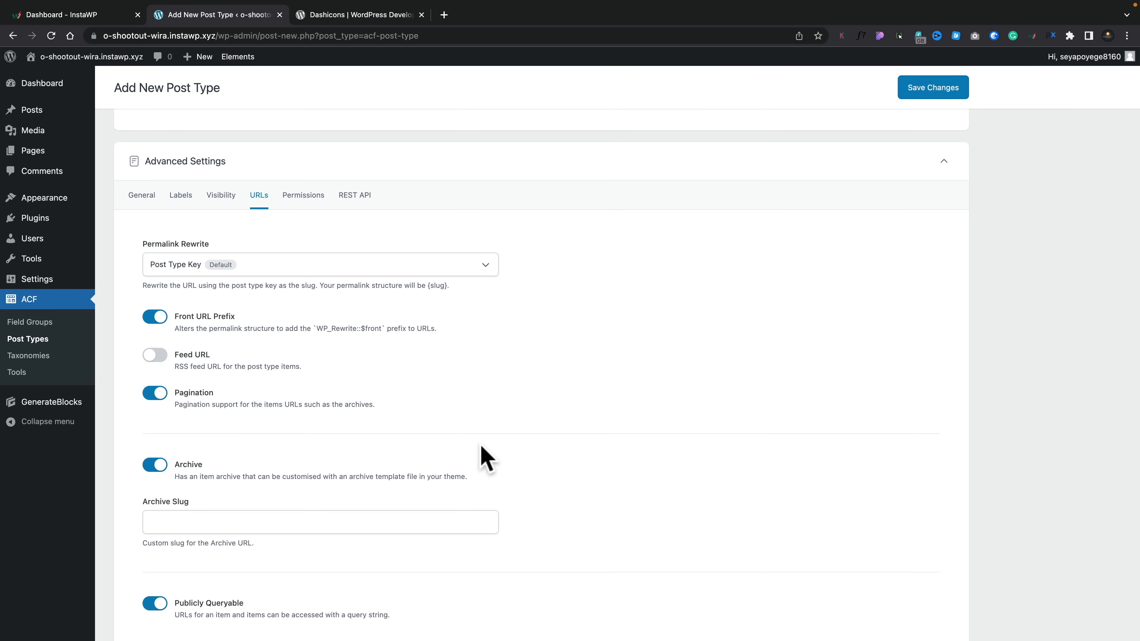
{"action": "scroll", "coordinate": [481, 446], "scroll_direction": "down", "scroll_amount": 3}
{"action": "scroll", "coordinate": [482, 447], "scroll_direction": "up", "scroll_amount": 5}
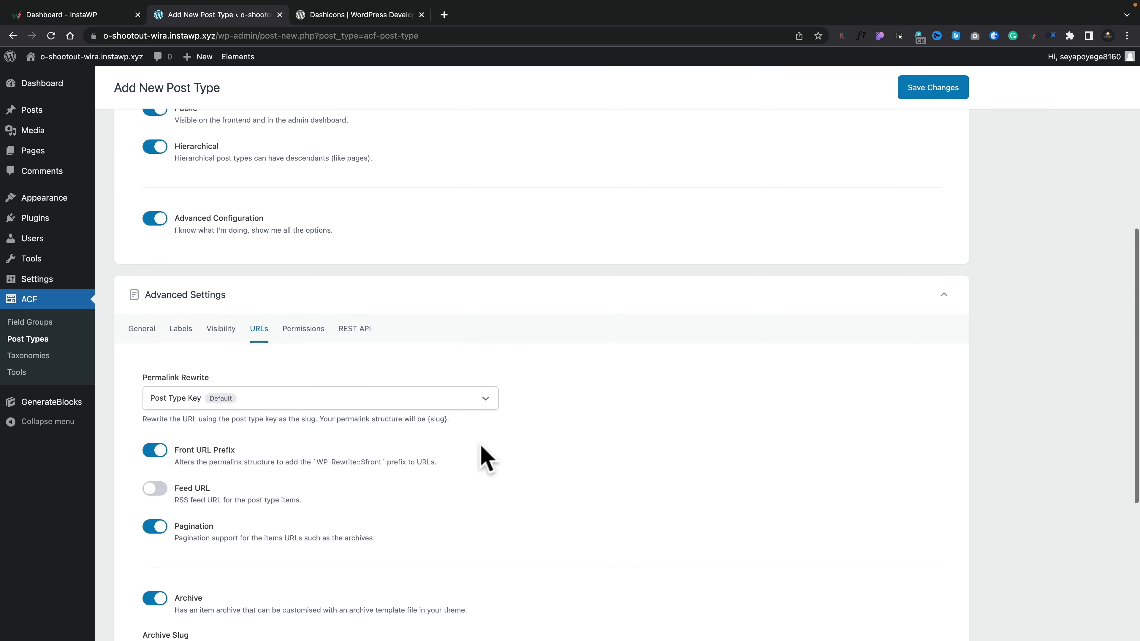
- Review the post type's permissions and REST API settings and save the Jobs post type
{"action": "left_click", "coordinate": [296, 331]}
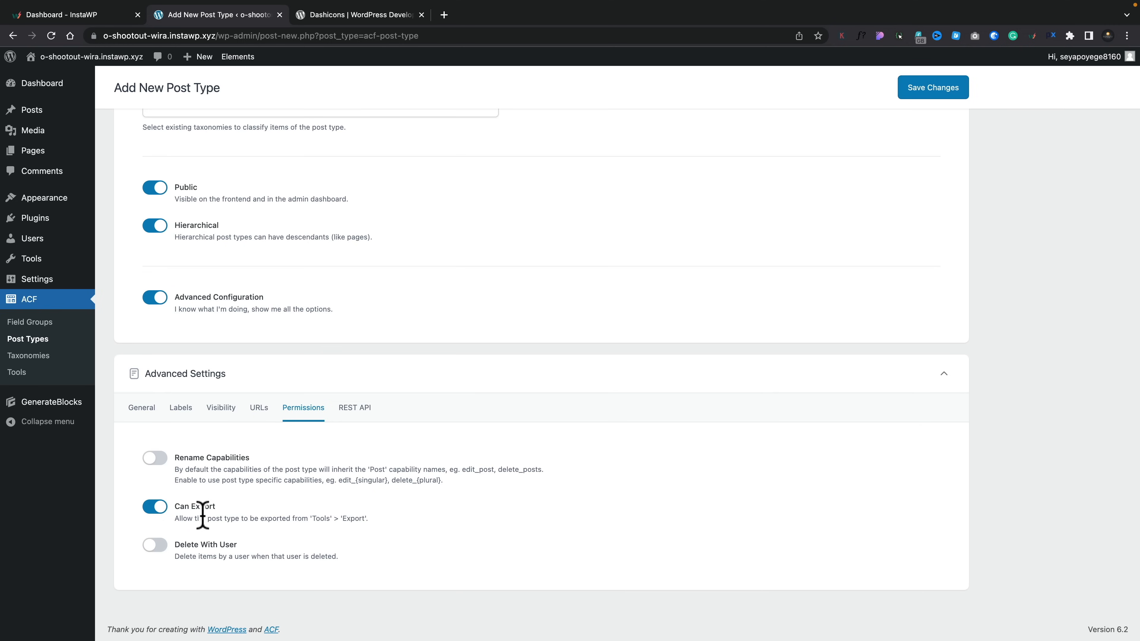
{"action": "left_click", "coordinate": [354, 407]}
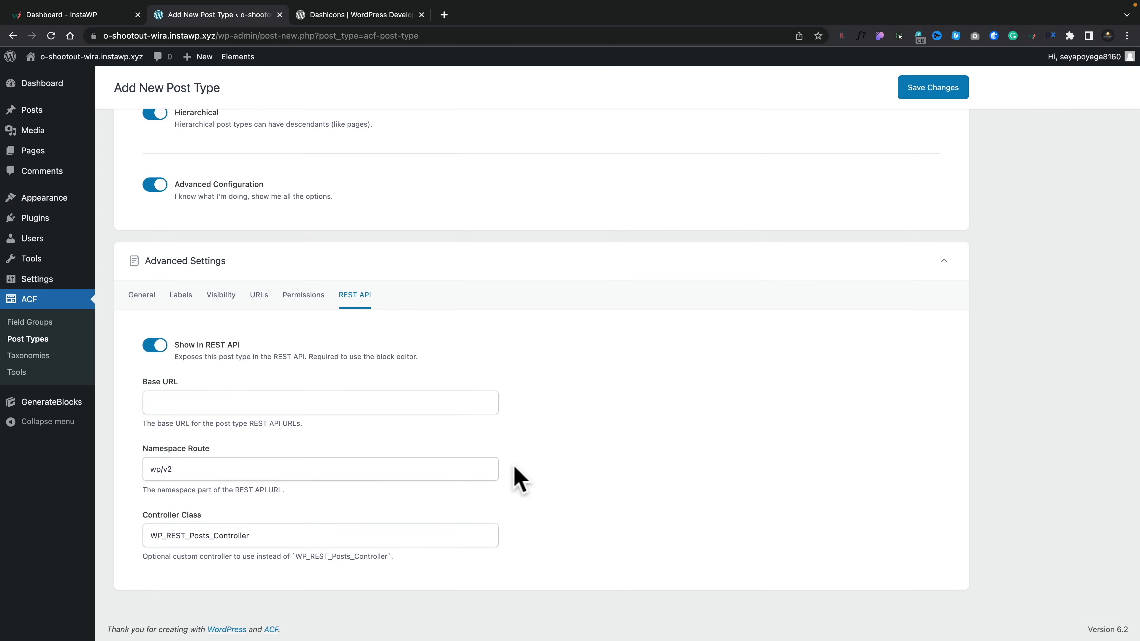
{"action": "scroll", "coordinate": [515, 477], "scroll_direction": "up", "scroll_amount": 5}
{"action": "scroll", "coordinate": [515, 477], "scroll_direction": "up", "scroll_amount": 3}
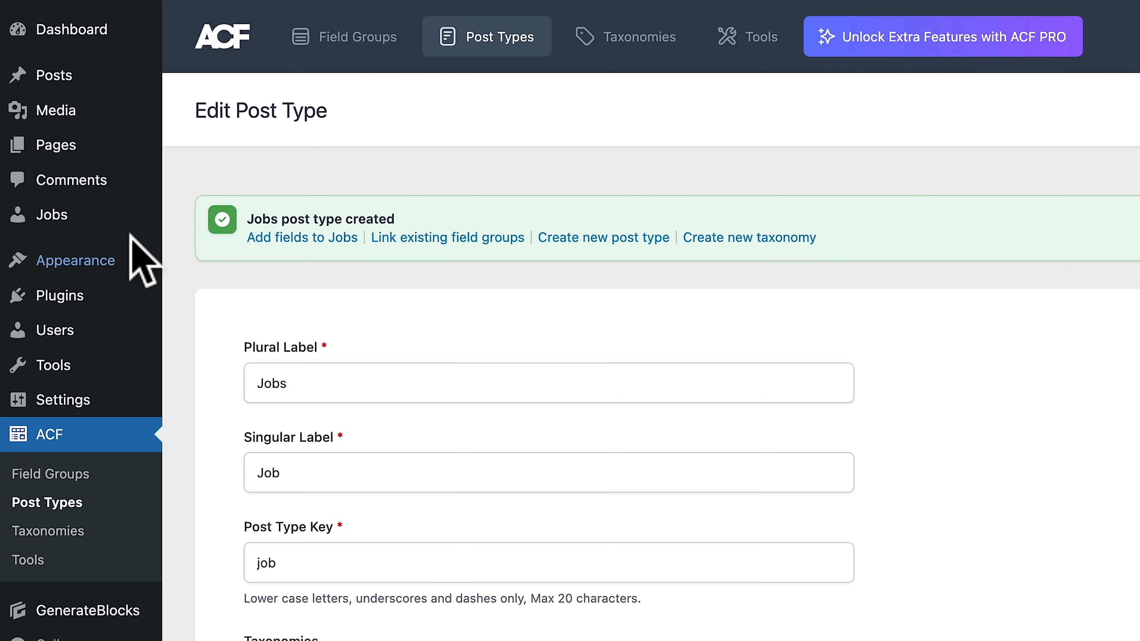
- Open the Jobs list, start a new job entry and view its featured image settings
{"action": "mouse_move", "coordinate": [35, 196]}
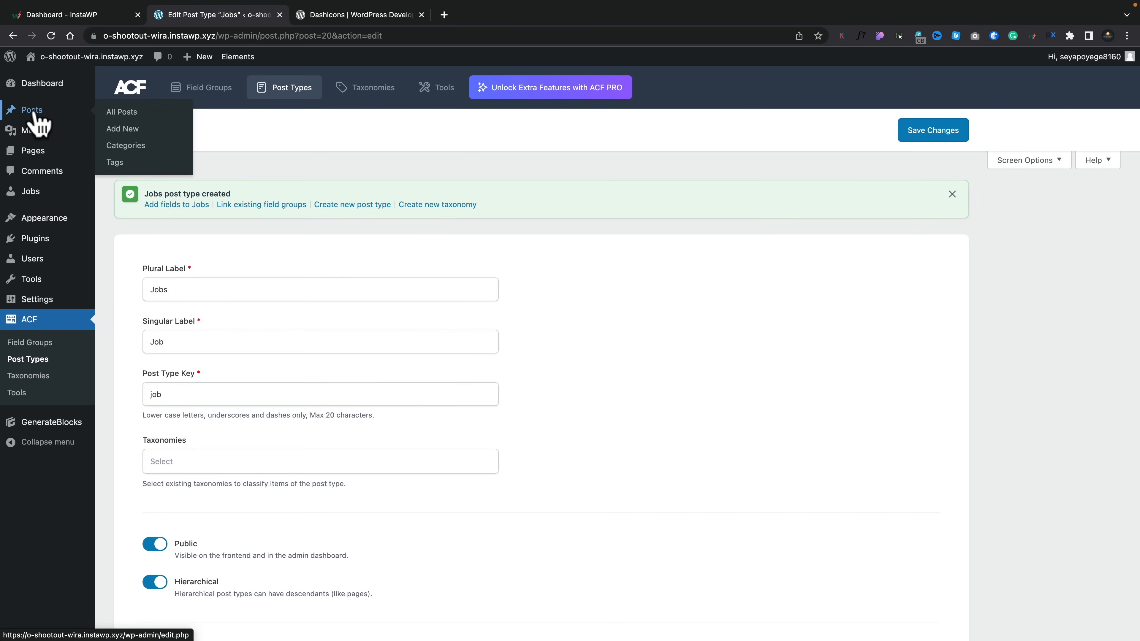
{"action": "left_click", "coordinate": [35, 194]}
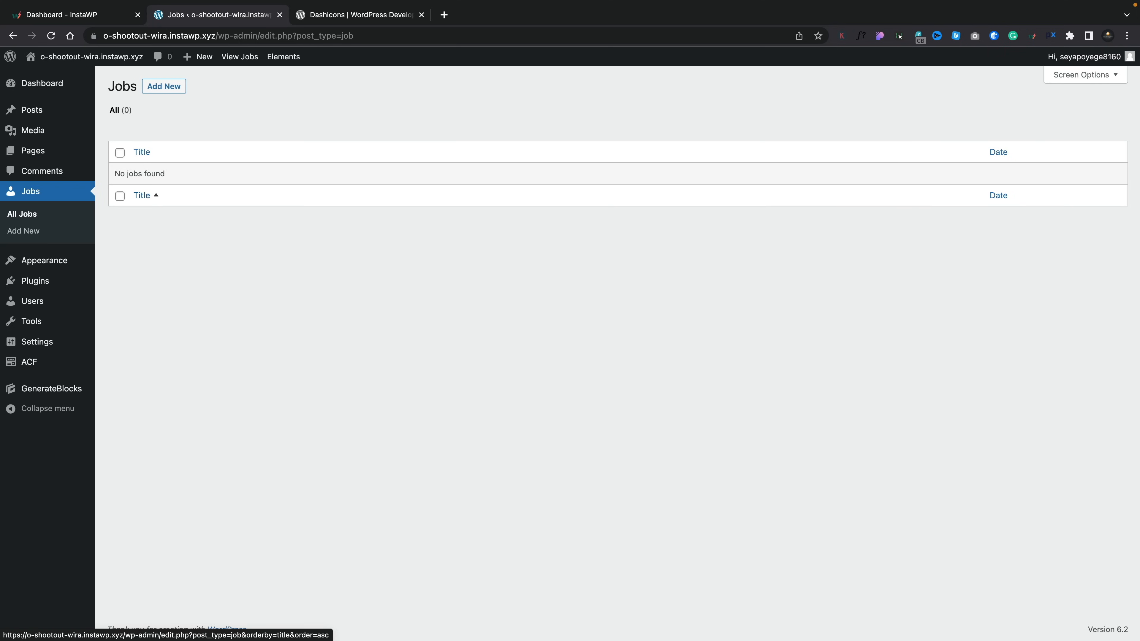
{"action": "left_click", "coordinate": [163, 87]}
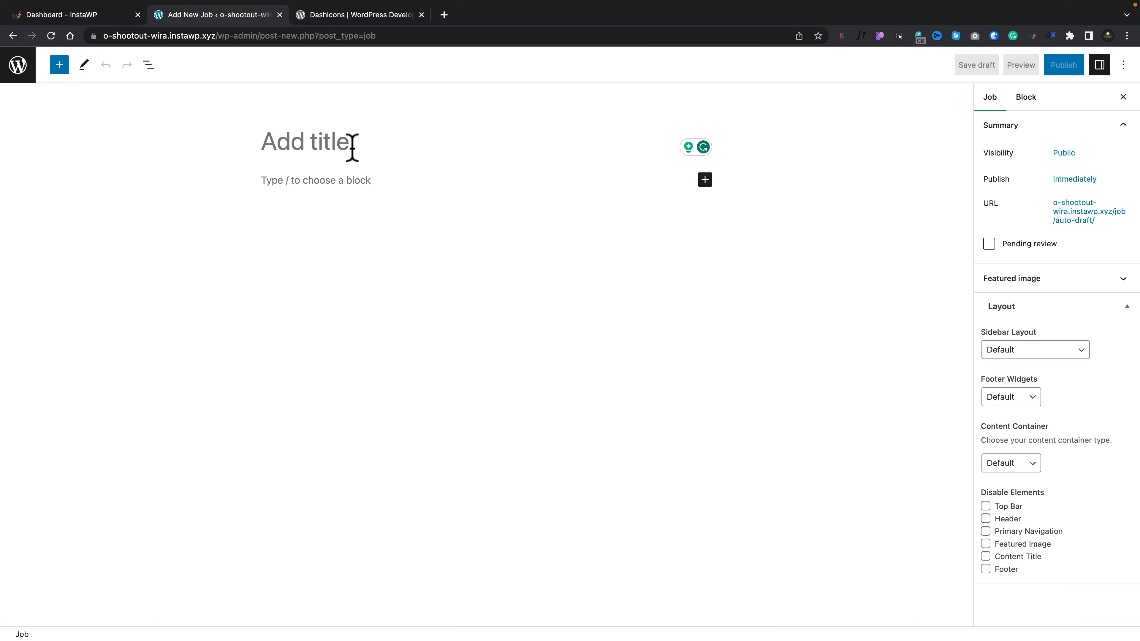
{"action": "left_click", "coordinate": [1024, 283]}
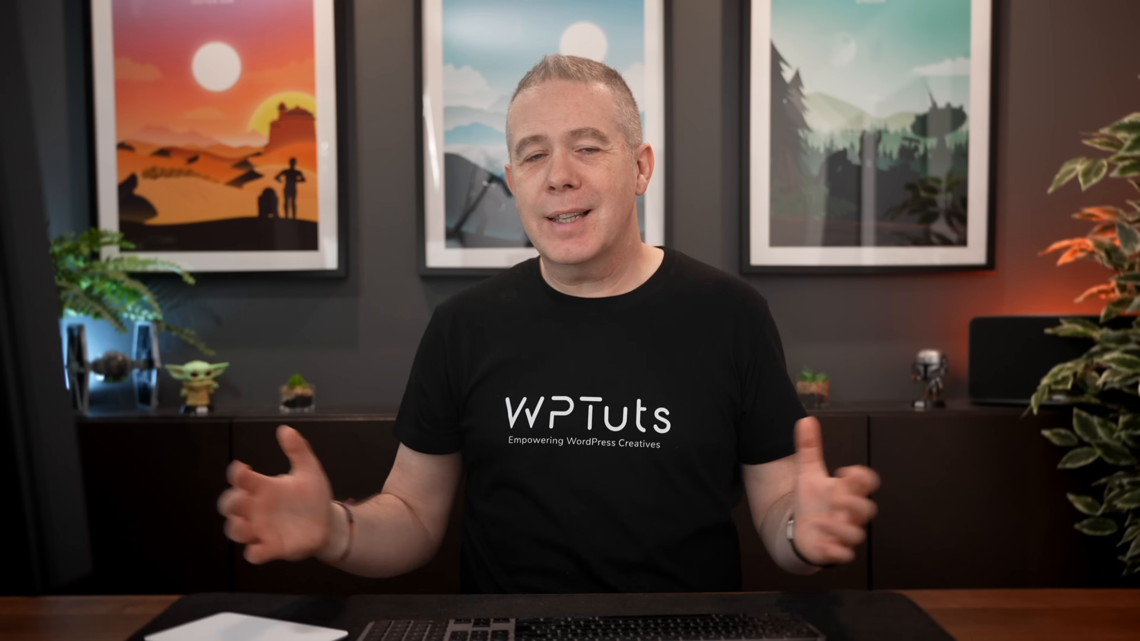
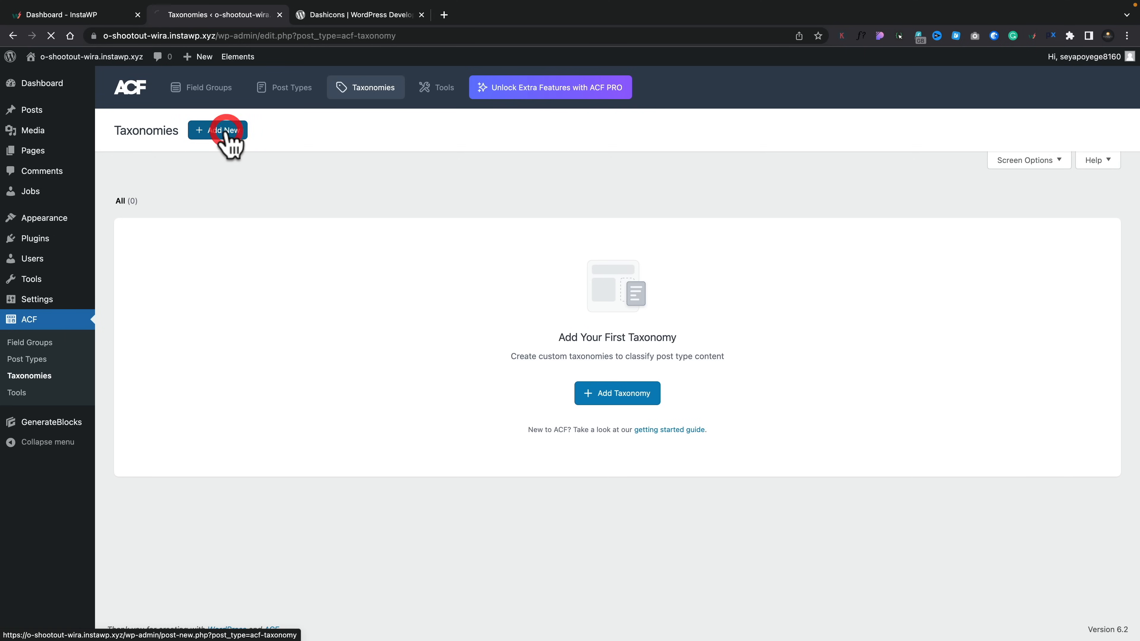
- Label the new taxonomy "Job Departments" in the plural and "Job Department" in the singular, with the key job-department
{"action": "left_click", "coordinate": [195, 241]}
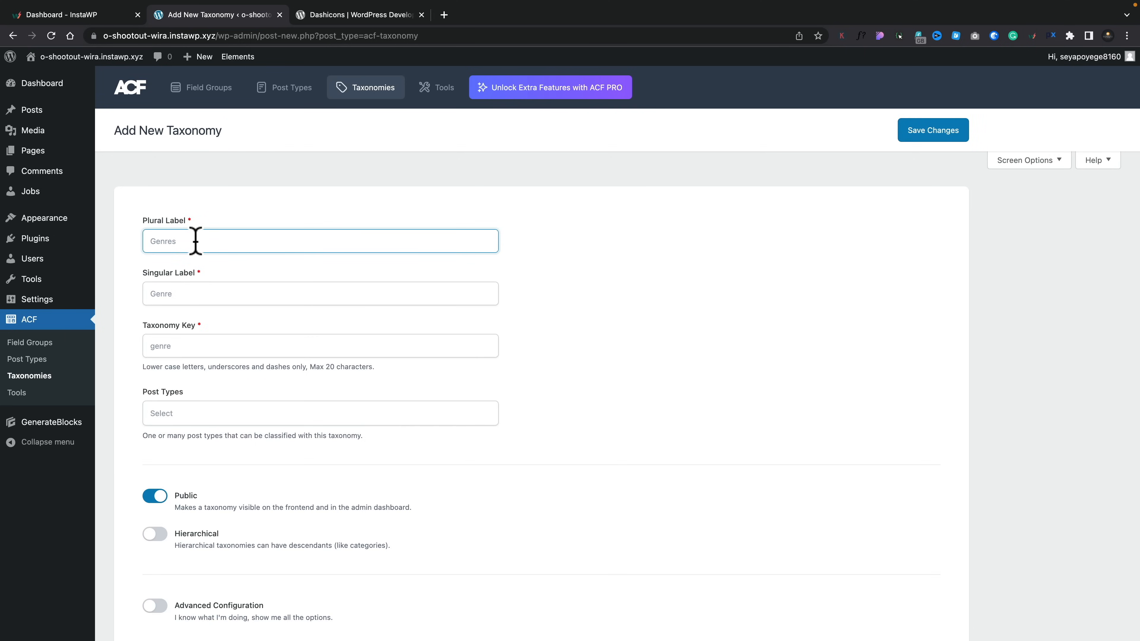
{"action": "type", "text": "Job Departments"}
{"action": "left_click", "coordinate": [170, 294]}
{"action": "type", "text": "Job Department"}
{"action": "left_click", "coordinate": [194, 345]}
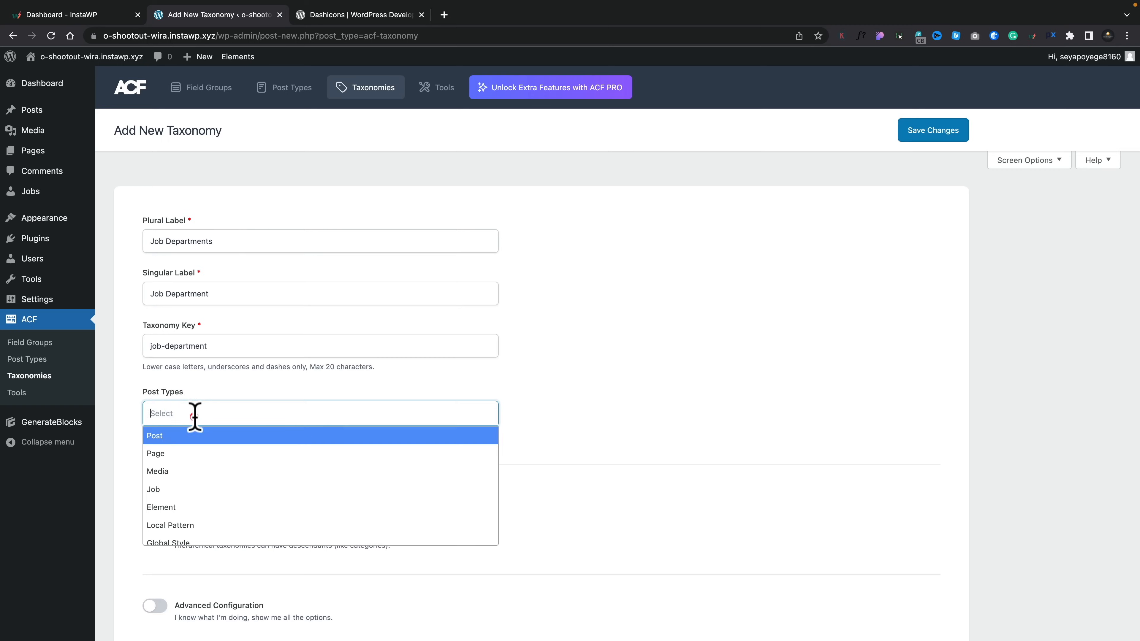
- Assign the taxonomy to the Job post type and make it hierarchical
{"action": "left_click", "coordinate": [191, 419]}
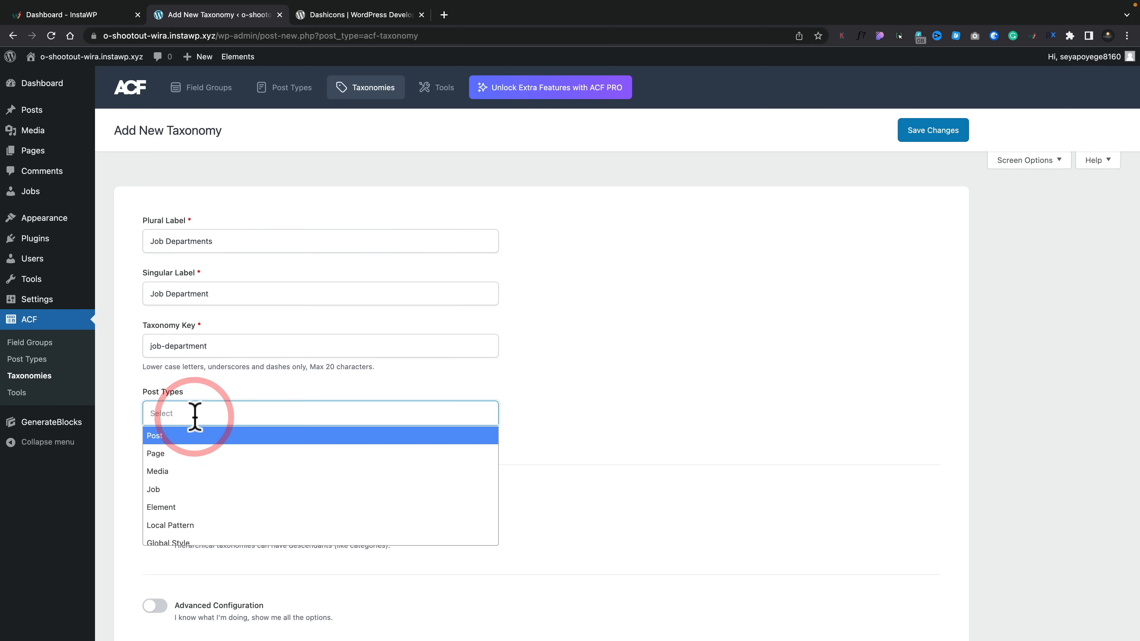
{"action": "left_click", "coordinate": [185, 490]}
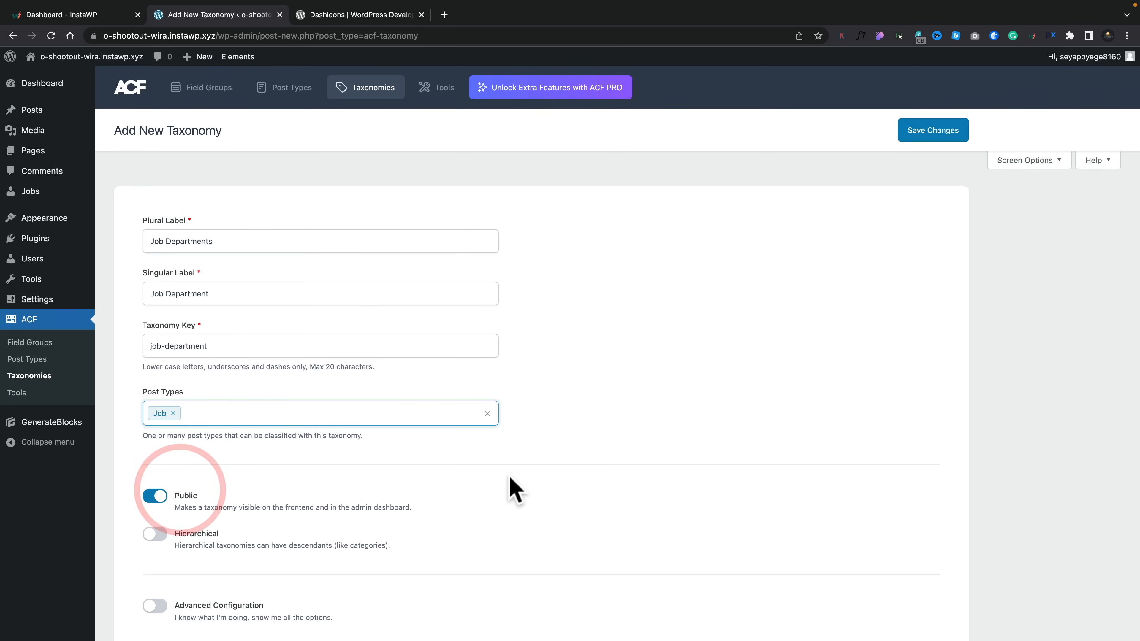
{"action": "scroll", "coordinate": [519, 478], "scroll_direction": "down", "scroll_amount": 1}
{"action": "scroll", "coordinate": [521, 479], "scroll_direction": "down", "scroll_amount": 2}
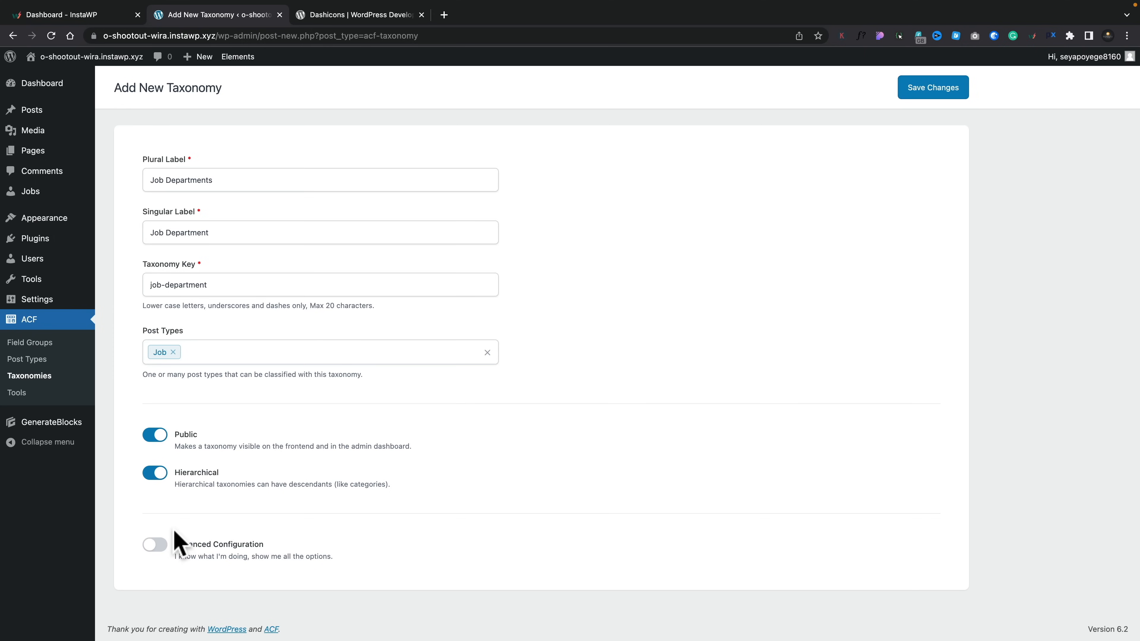
- Enable the taxonomy's advanced configuration and turn on Sort Terms in its general settings
{"action": "left_click", "coordinate": [155, 544]}
{"action": "scroll", "coordinate": [353, 534], "scroll_direction": "down", "scroll_amount": 8}
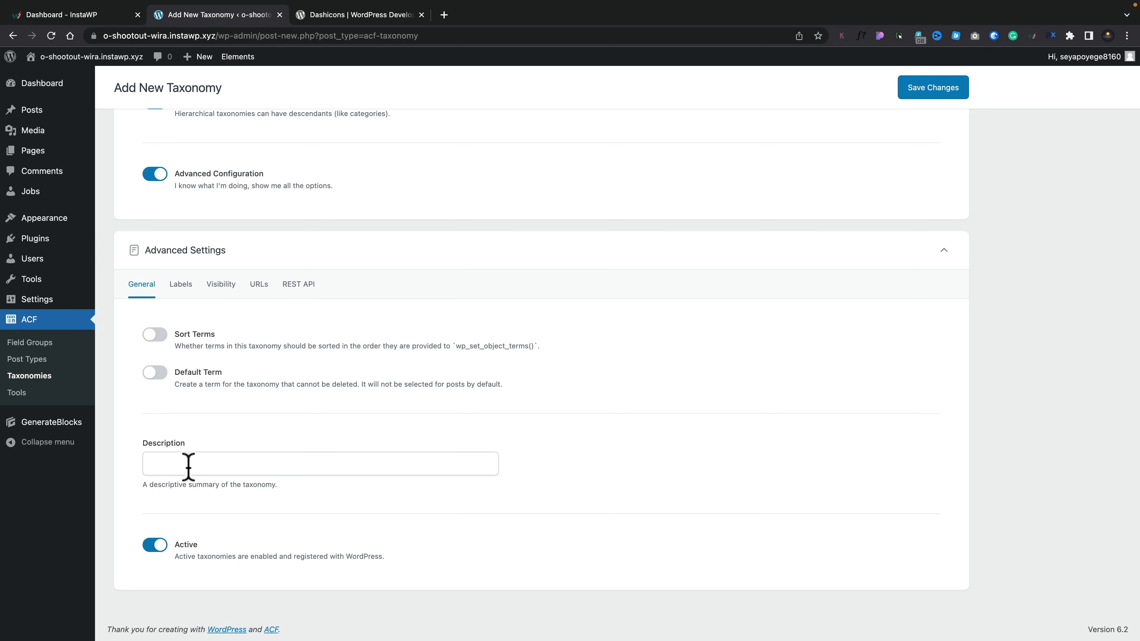
{"action": "left_click", "coordinate": [163, 335]}
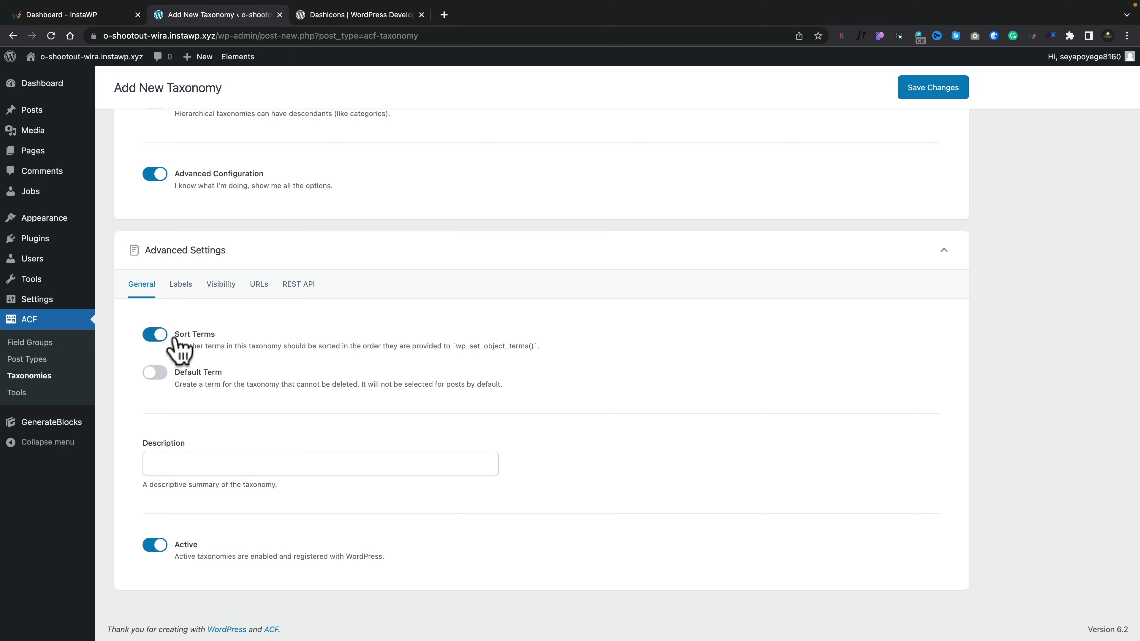
- Review the taxonomy's label and visibility settings
{"action": "left_click", "coordinate": [180, 284]}
{"action": "scroll", "coordinate": [625, 445], "scroll_direction": "down", "scroll_amount": 3}
{"action": "scroll", "coordinate": [624, 441], "scroll_direction": "down", "scroll_amount": 10}
{"action": "scroll", "coordinate": [625, 442], "scroll_direction": "down", "scroll_amount": 4}
{"action": "scroll", "coordinate": [624, 441], "scroll_direction": "up", "scroll_amount": 17}
{"action": "scroll", "coordinate": [624, 439], "scroll_direction": "up", "scroll_amount": 2}
{"action": "left_click", "coordinate": [224, 360]}
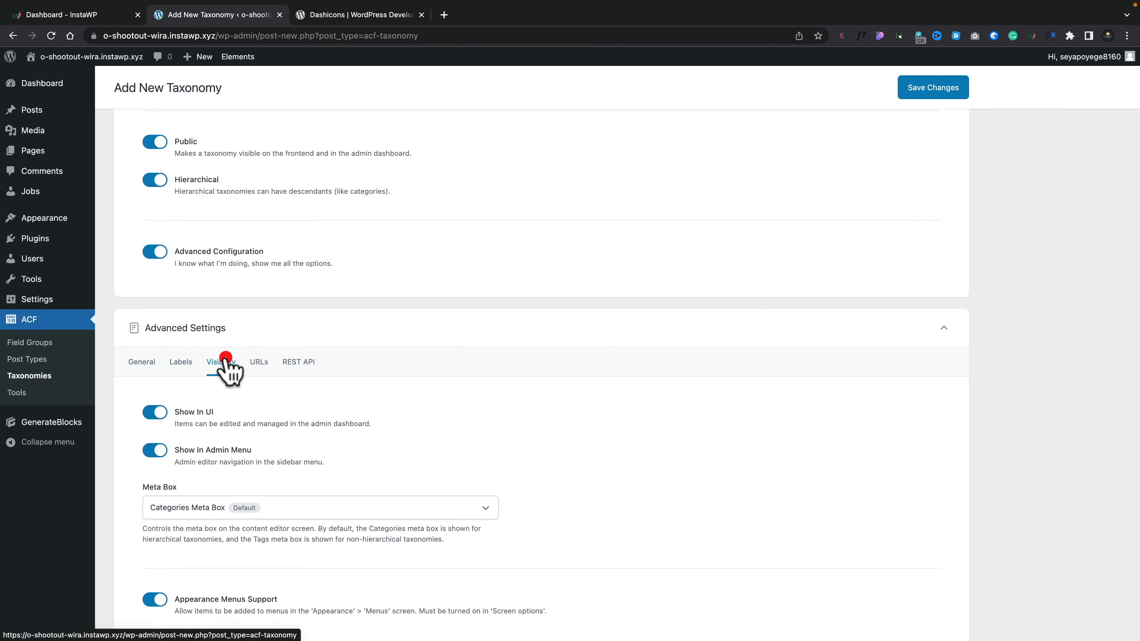
{"action": "scroll", "coordinate": [555, 441], "scroll_direction": "down", "scroll_amount": 4}
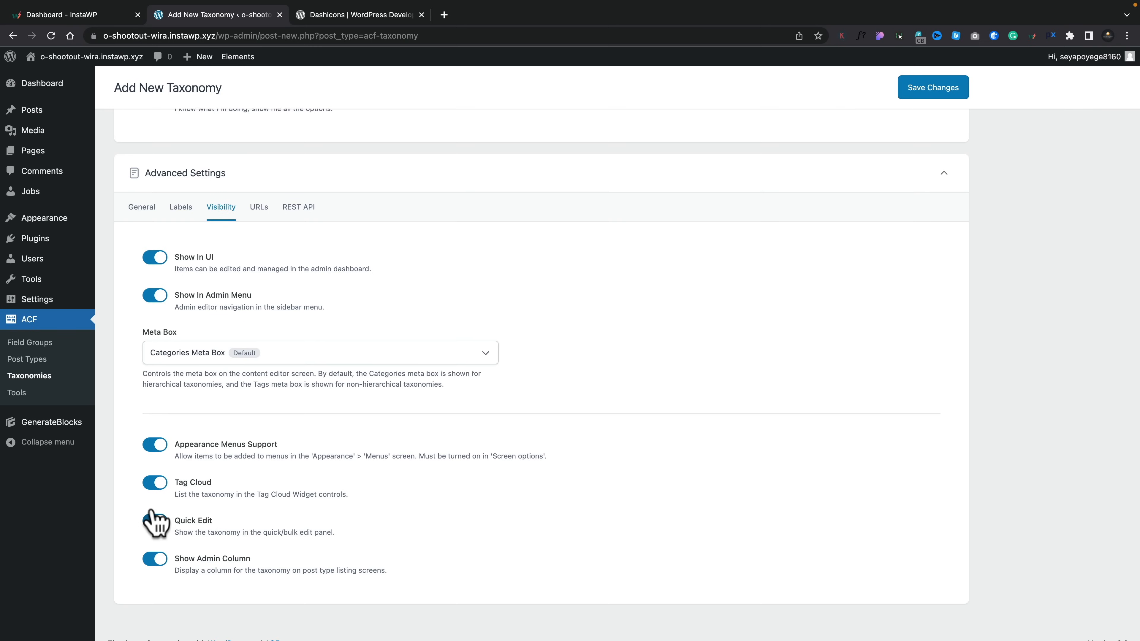
- Turn on Hierarchical in the taxonomy's URL settings and save the taxonomy
{"action": "left_click", "coordinate": [259, 208]}
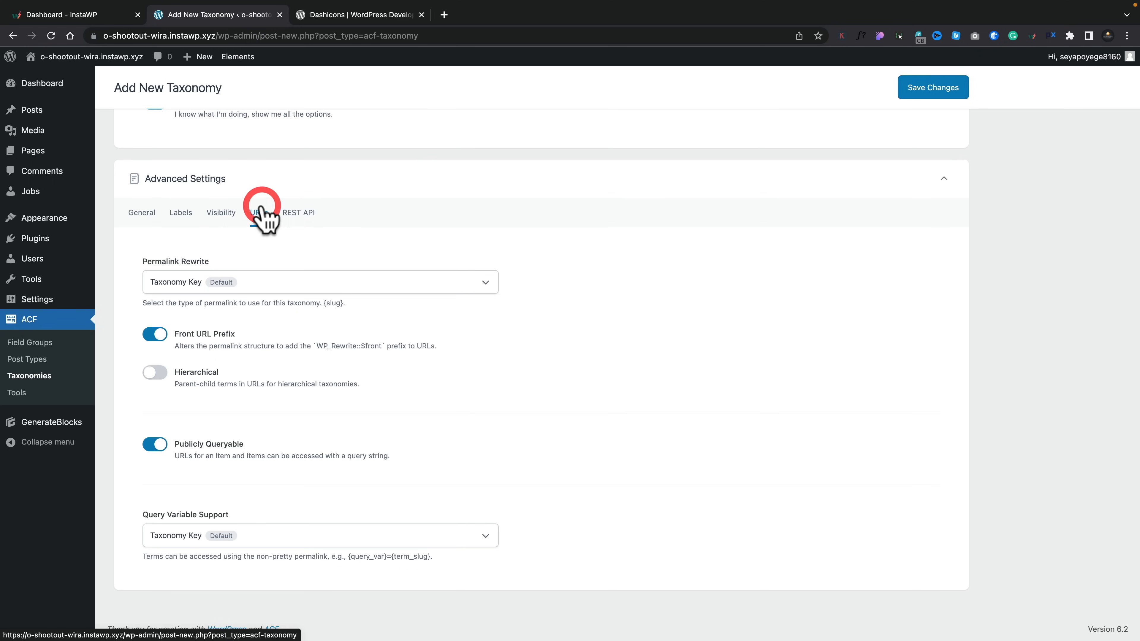
{"action": "left_click", "coordinate": [163, 374]}
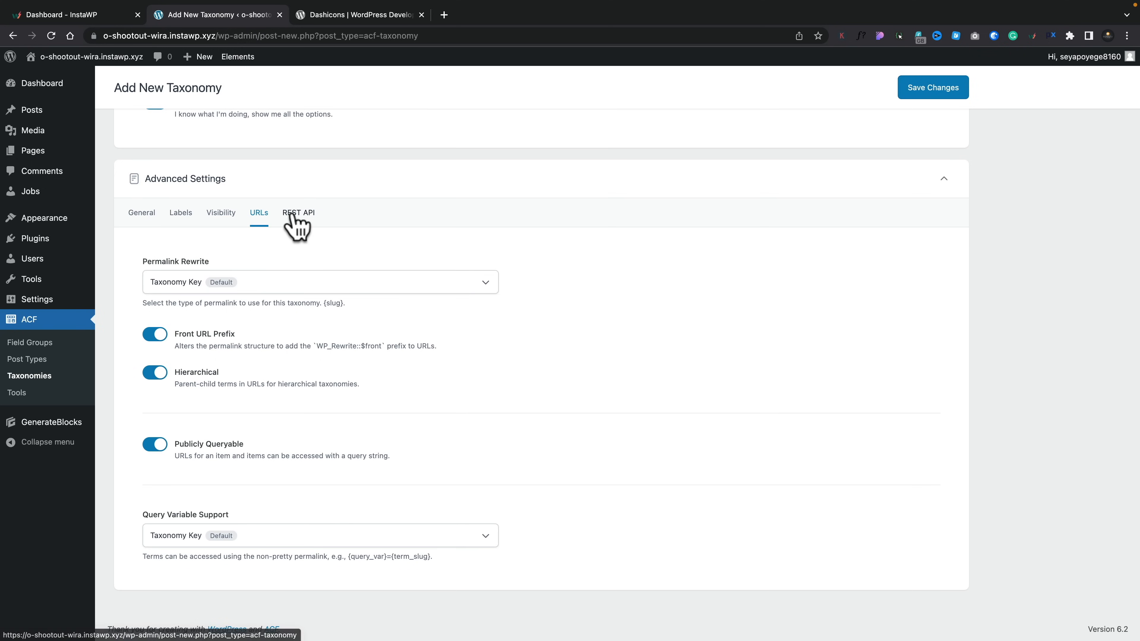
{"action": "left_click", "coordinate": [936, 87]}
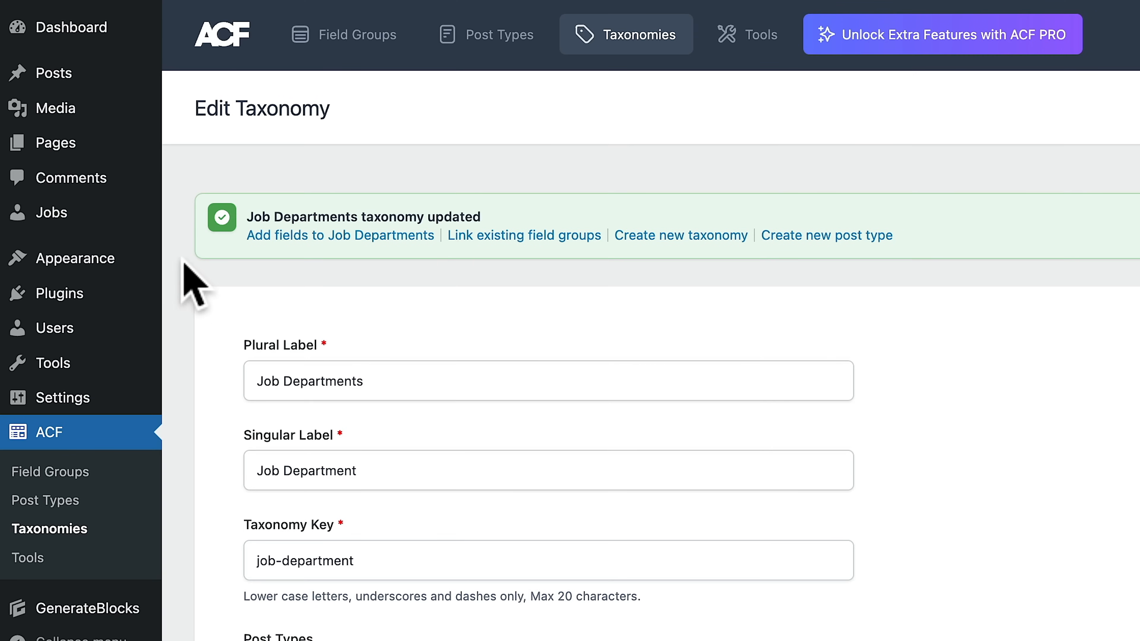
- Add a new job department named Marketing to the Job Departments taxonomy
{"action": "mouse_move", "coordinate": [83, 214]}
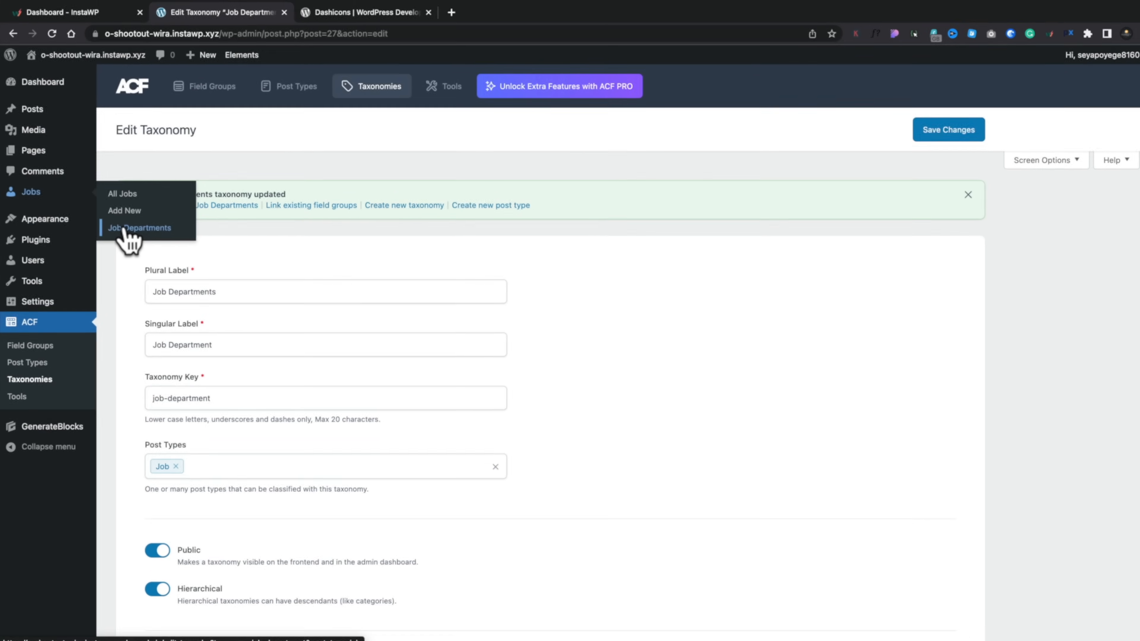
{"action": "left_click", "coordinate": [125, 229]}
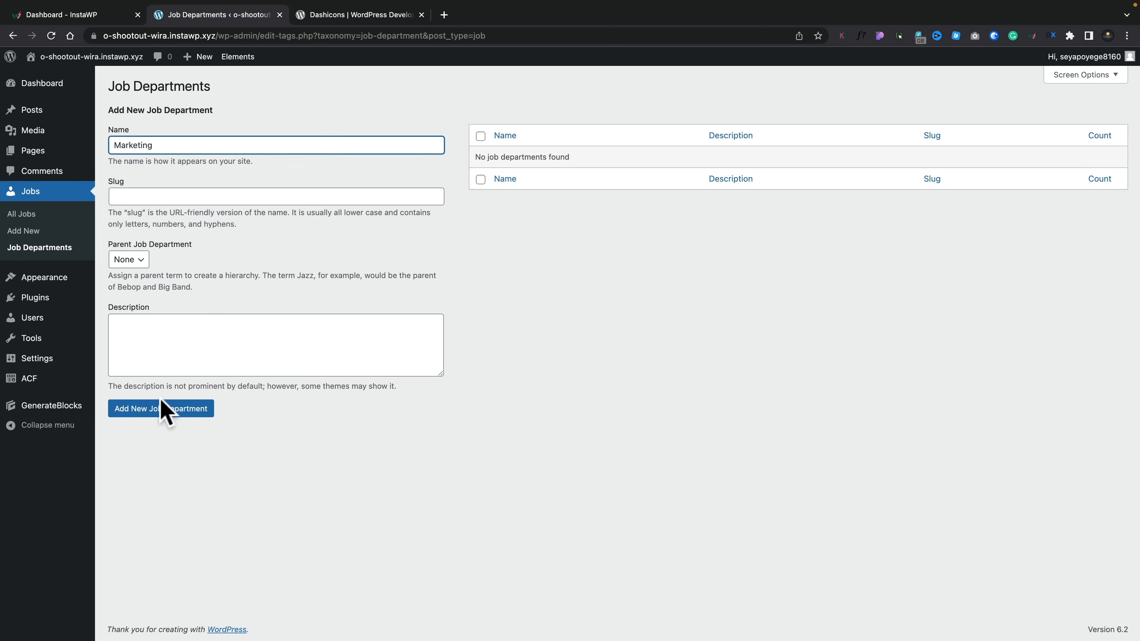
{"action": "left_click", "coordinate": [152, 409]}
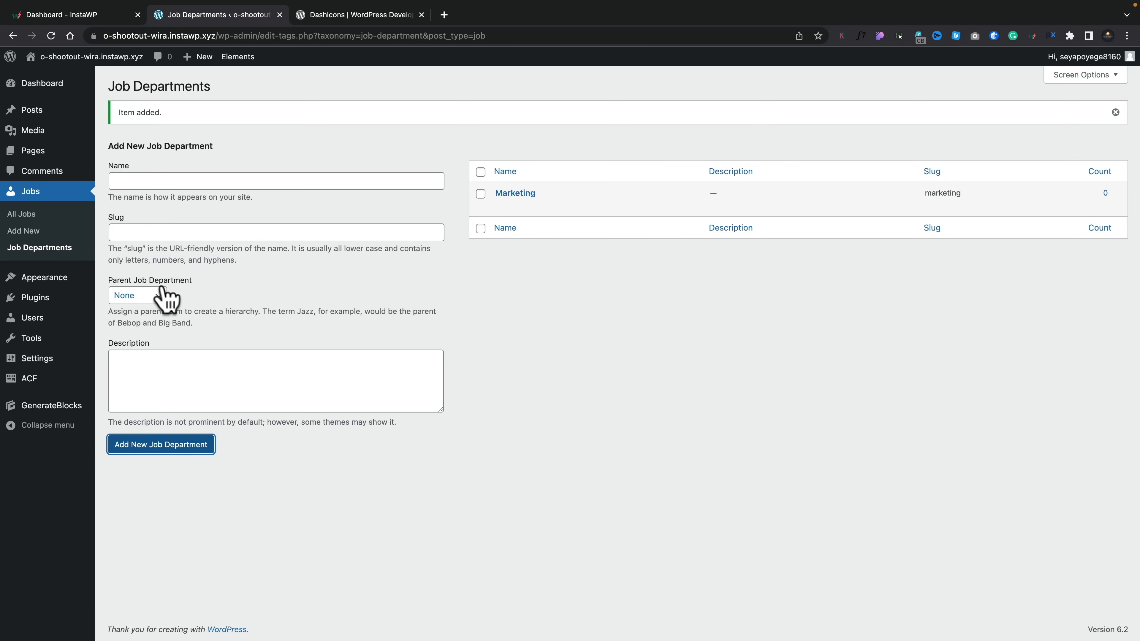
- Add a second job department named Advertising with Marketing as its parent
{"action": "left_click", "coordinate": [155, 181]}
{"action": "type", "text": "Advertising"}
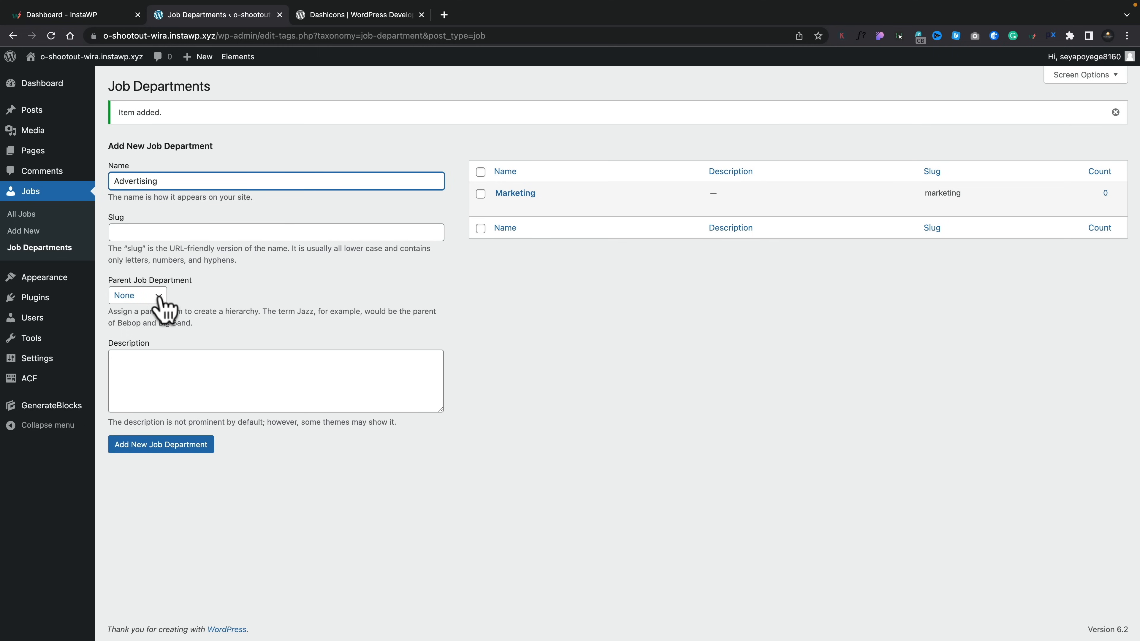
{"action": "left_click", "coordinate": [160, 295]}
{"action": "left_click", "coordinate": [152, 313]}
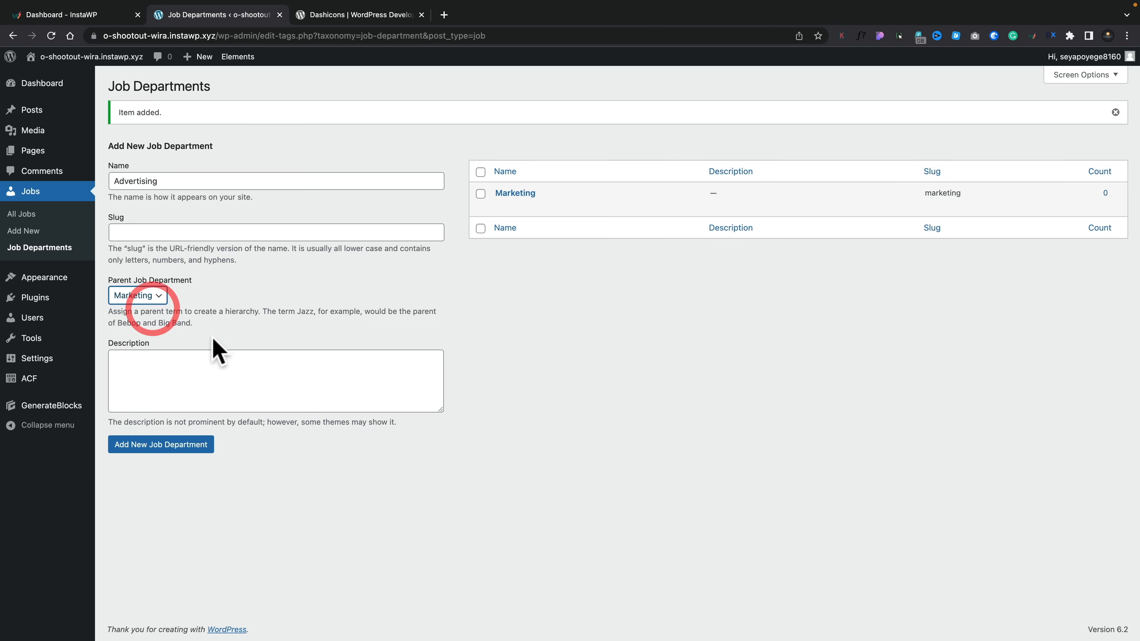
{"action": "left_click", "coordinate": [183, 446]}
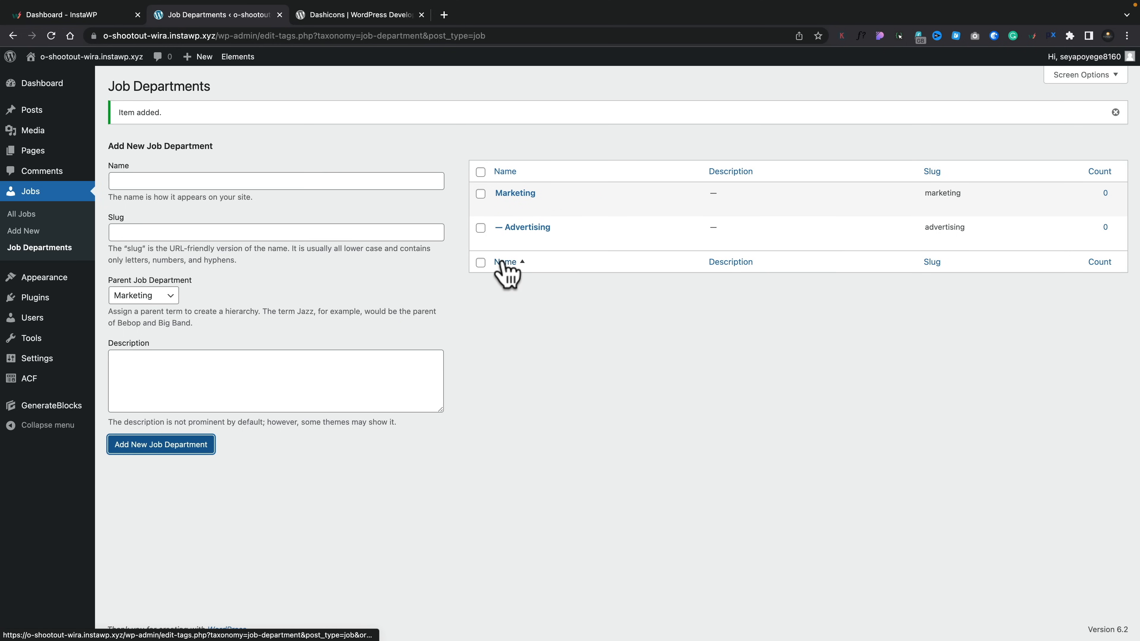
- Change the Advertising department's parent to None, update it and return to the job departments list
{"action": "left_click", "coordinate": [503, 241]}
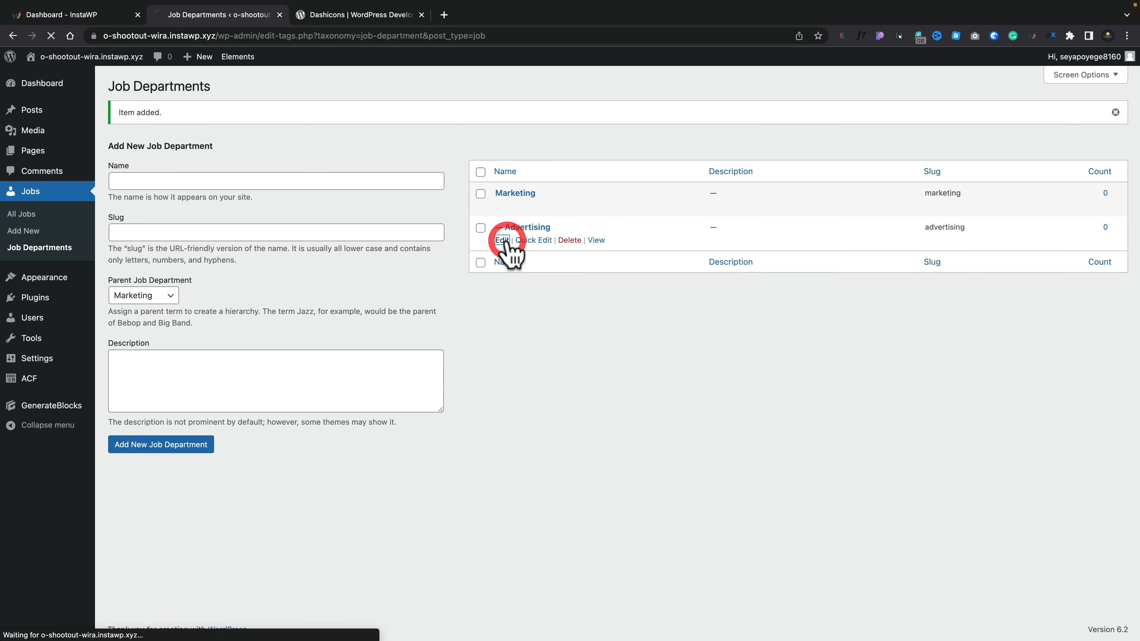
{"action": "left_click", "coordinate": [275, 234]}
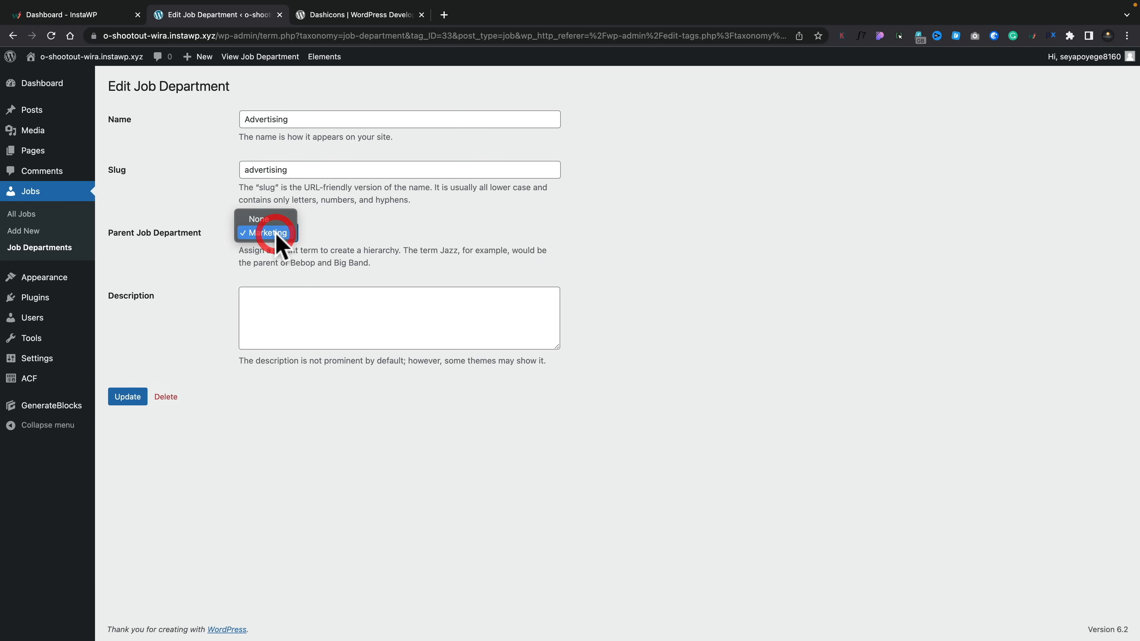
{"action": "left_click", "coordinate": [265, 220]}
{"action": "left_click", "coordinate": [127, 398]}
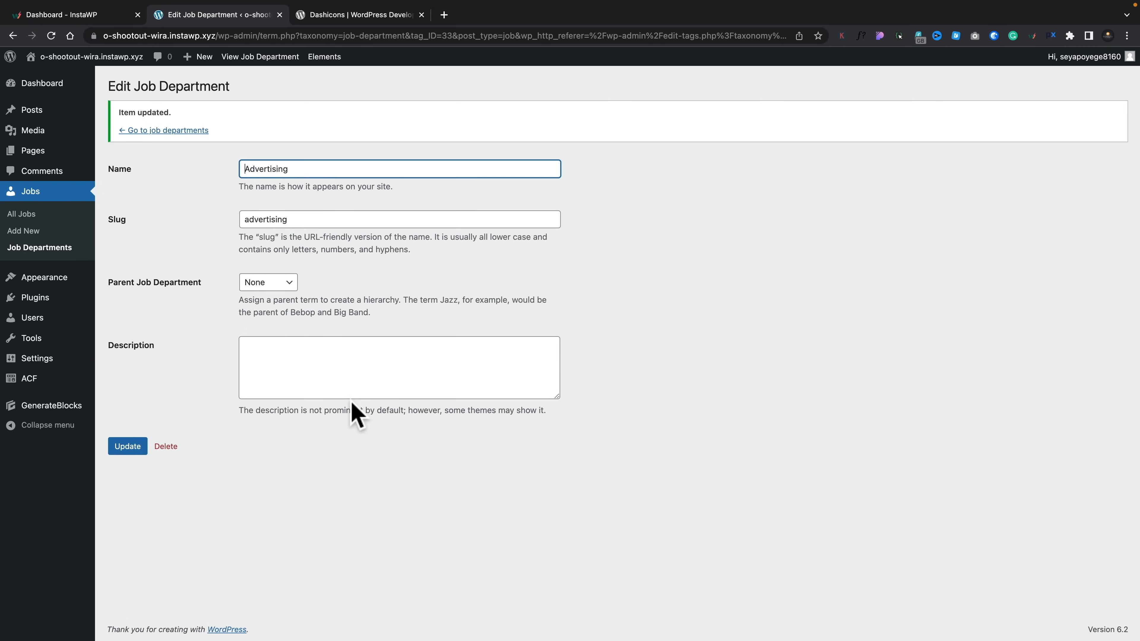
{"action": "left_click", "coordinate": [179, 133]}
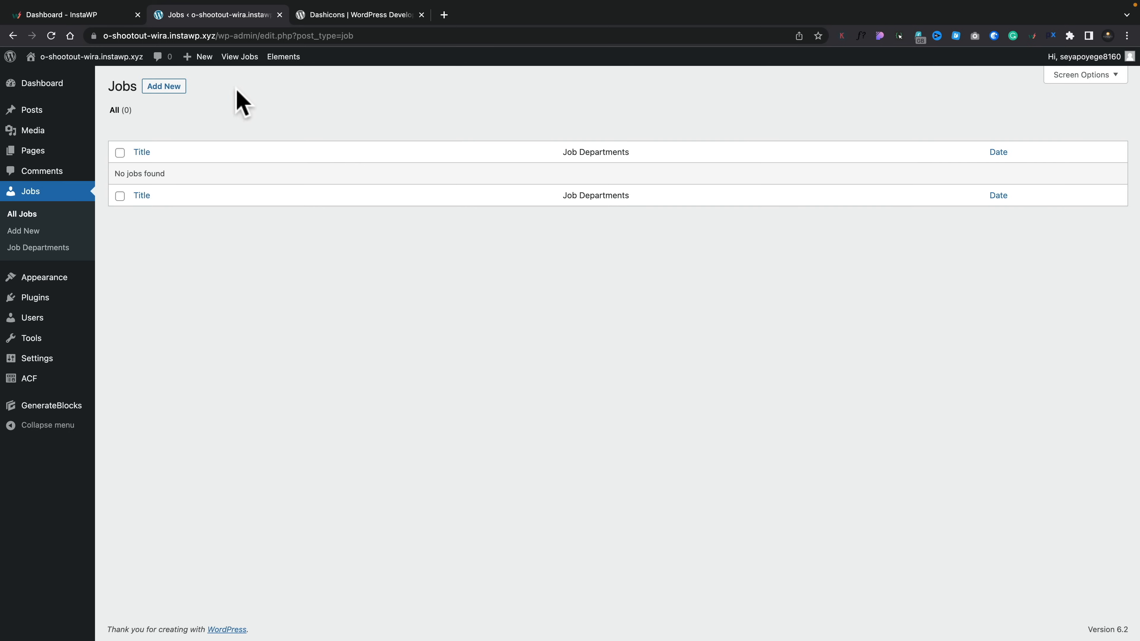
- Create a new job titled Marketing Manager and paste the placeholder description text into its body
{"action": "left_click", "coordinate": [163, 86]}
{"action": "left_click", "coordinate": [283, 143]}
{"action": "type", "text": "Marketing Manager"}
{"action": "left_click", "coordinate": [287, 183]}
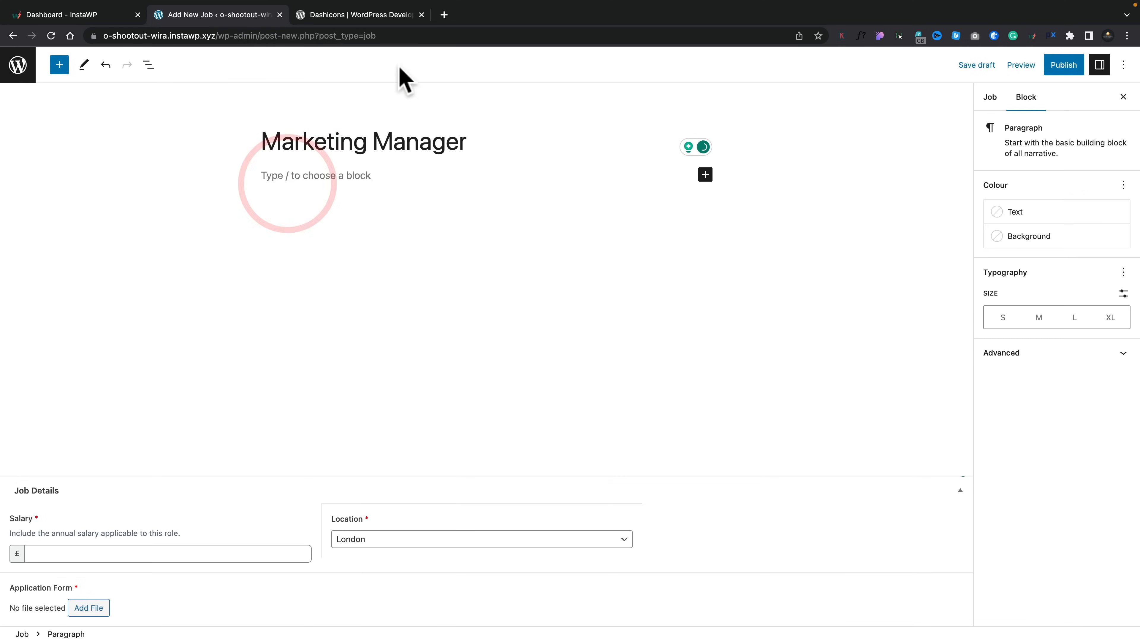
{"action": "key", "text": "ctrl+v"}
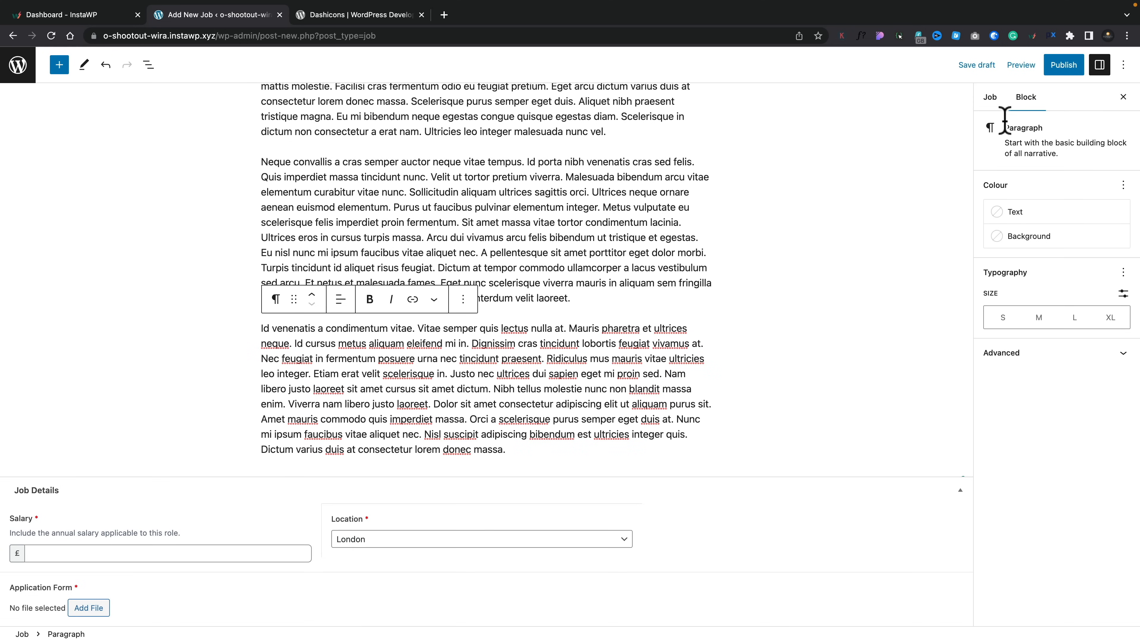
- Set pexels-kaboompics-com-6224.jpg as the job's featured image and assign the job to the Marketing department
{"action": "left_click", "coordinate": [991, 99]}
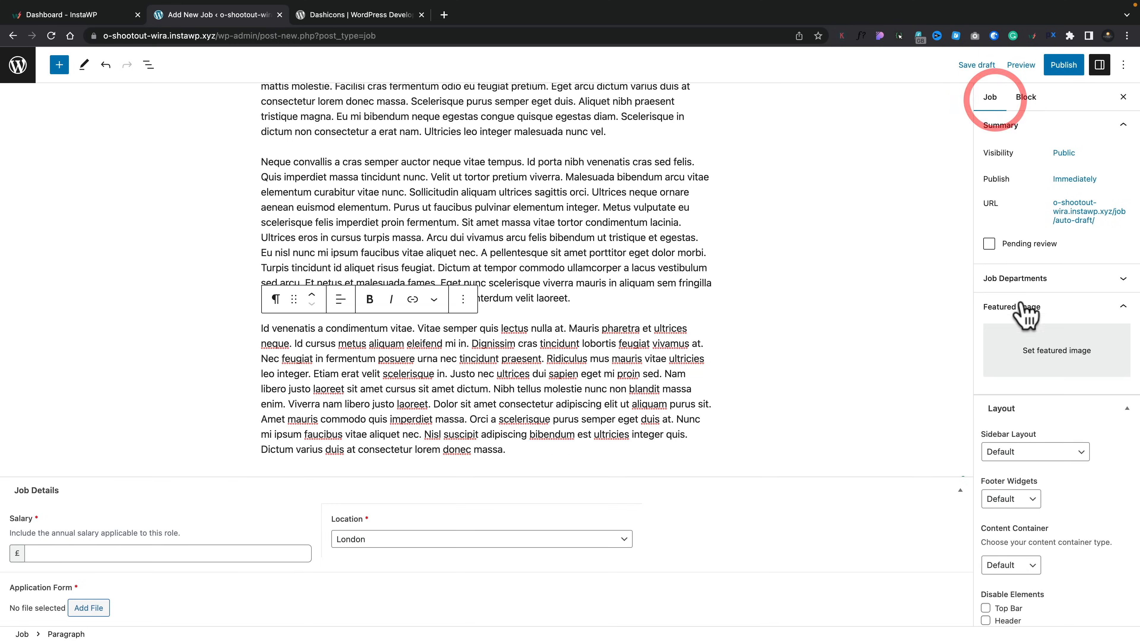
{"action": "left_click", "coordinate": [1032, 366]}
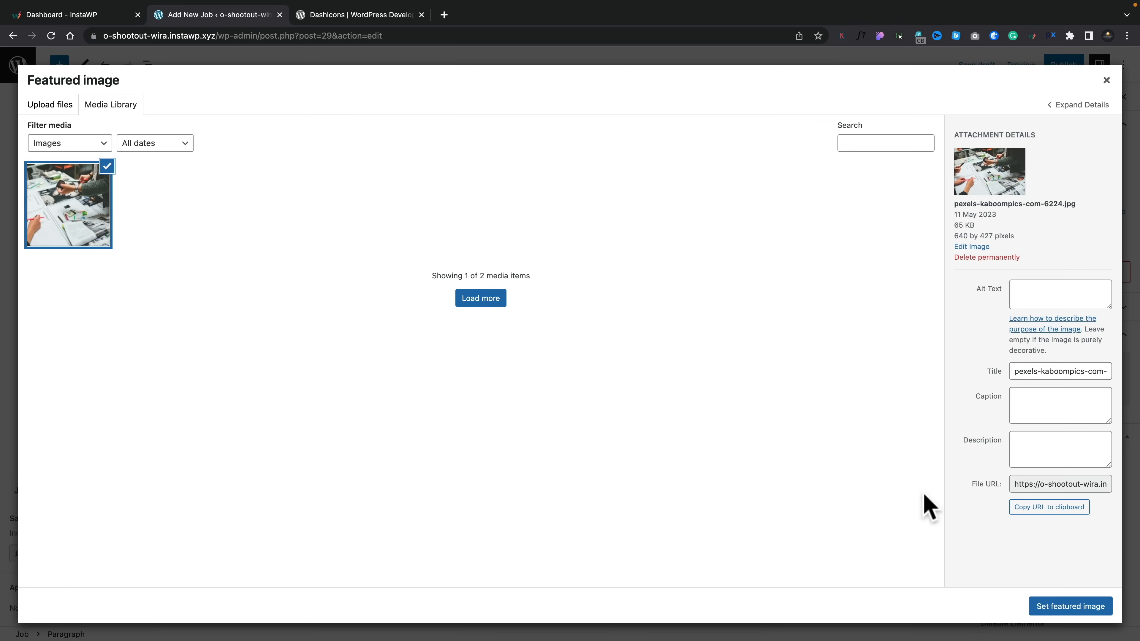
{"action": "left_click", "coordinate": [1070, 606]}
{"action": "left_click", "coordinate": [1011, 318]}
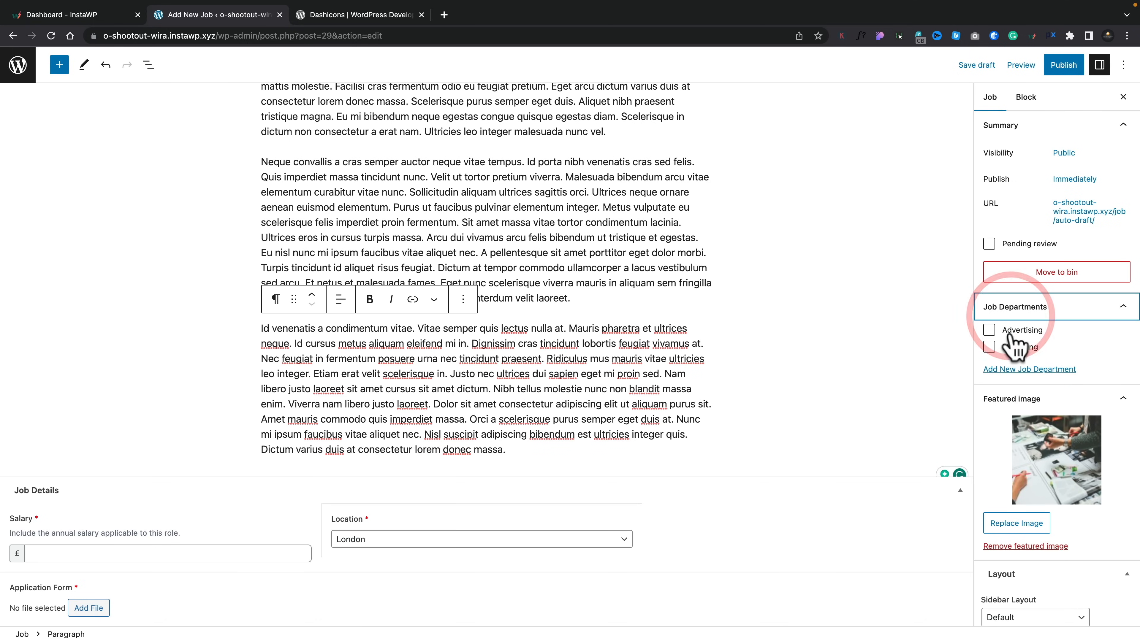
{"action": "left_click", "coordinate": [1012, 347]}
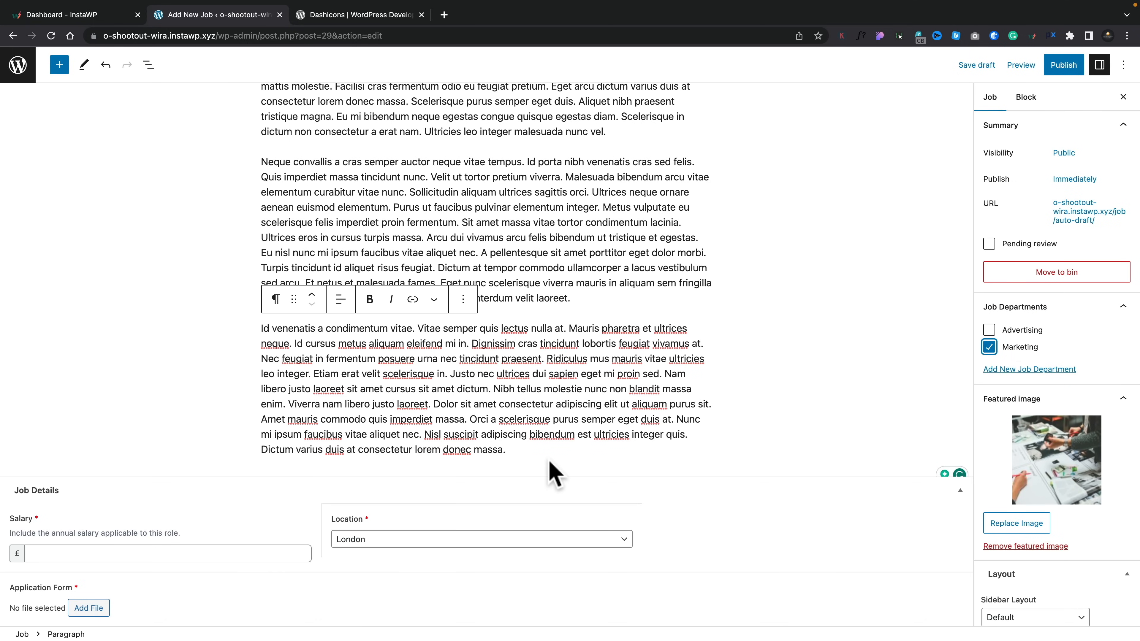
- Fill in the job details with salary 50000, location Cardiff and Media-Kit-2021.pdf as the application form
{"action": "left_click", "coordinate": [122, 555]}
{"action": "type", "text": "50000"}
{"action": "left_click", "coordinate": [363, 542]}
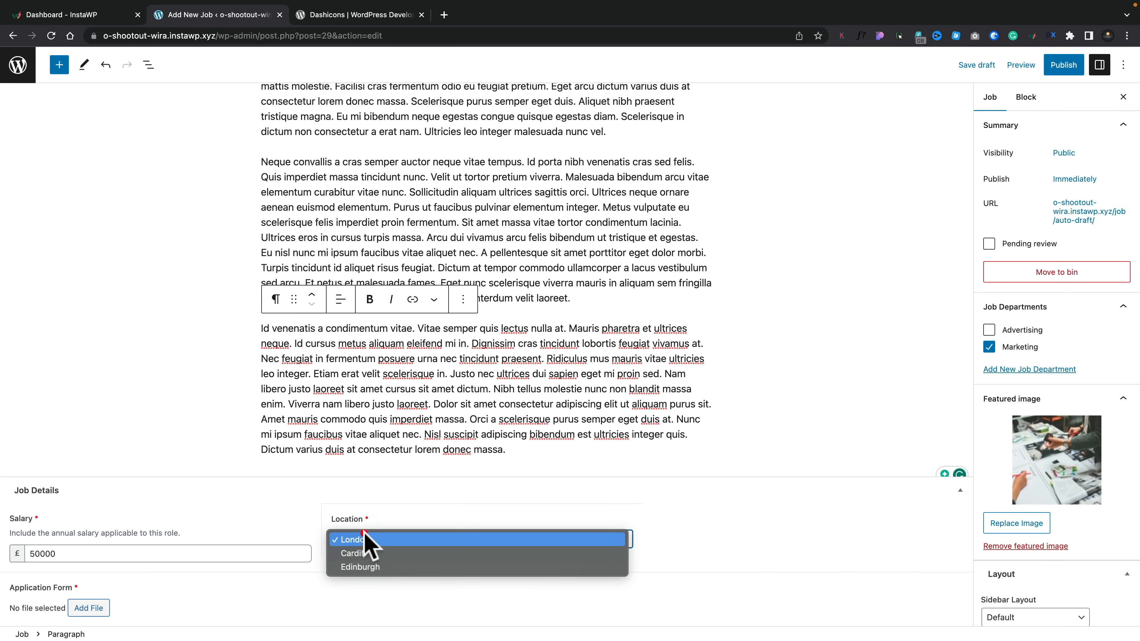
{"action": "left_click", "coordinate": [365, 553]}
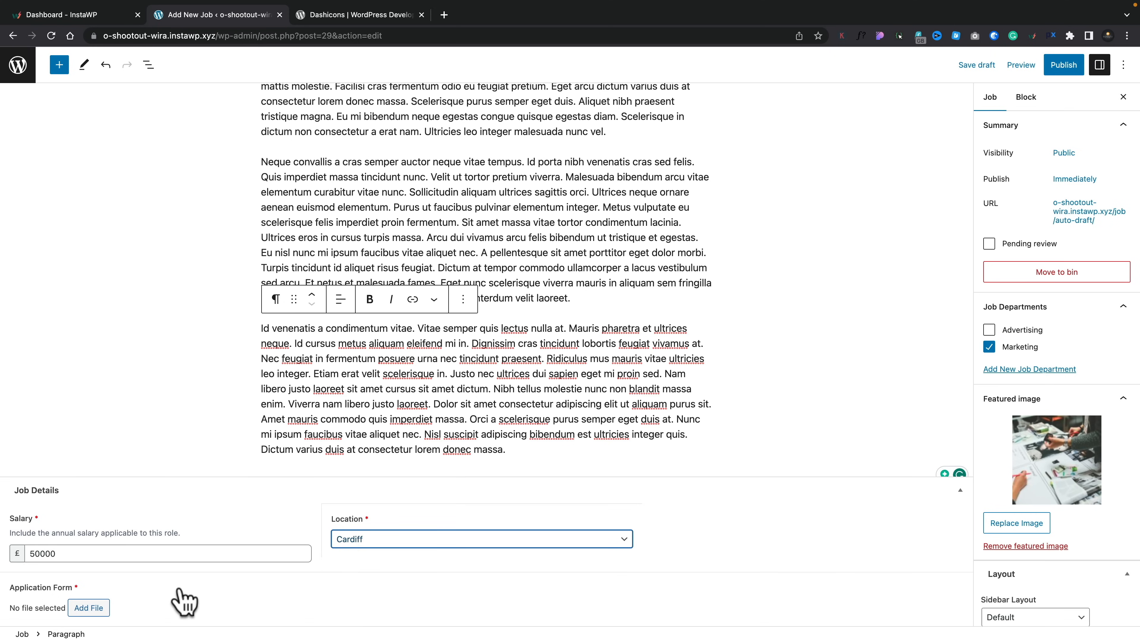
{"action": "left_click", "coordinate": [86, 609]}
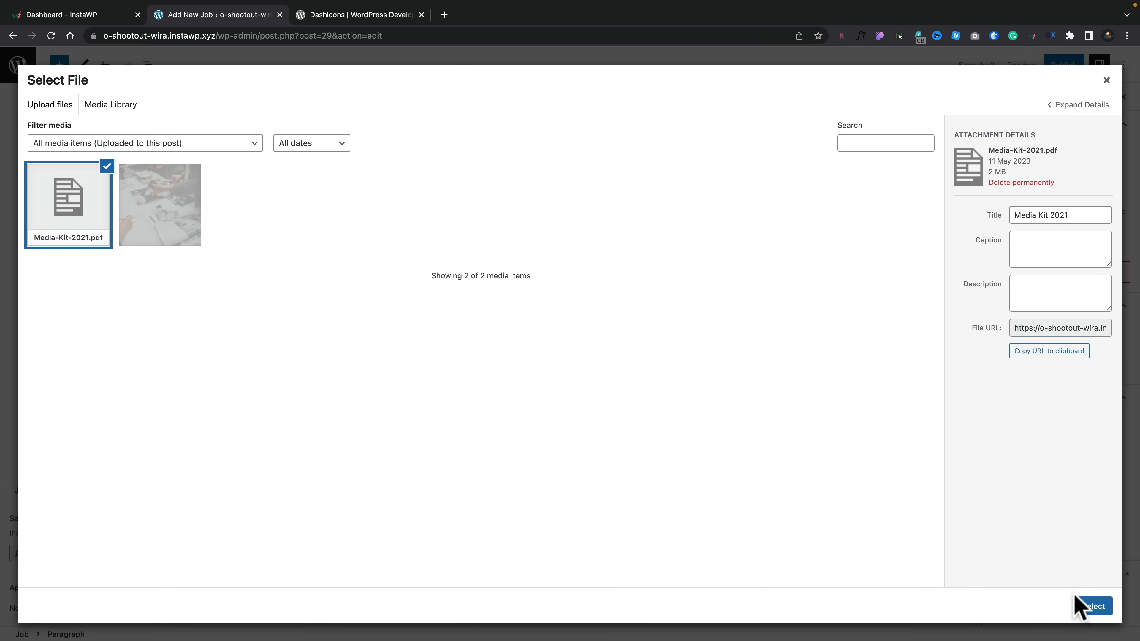
{"action": "left_click", "coordinate": [1092, 607]}
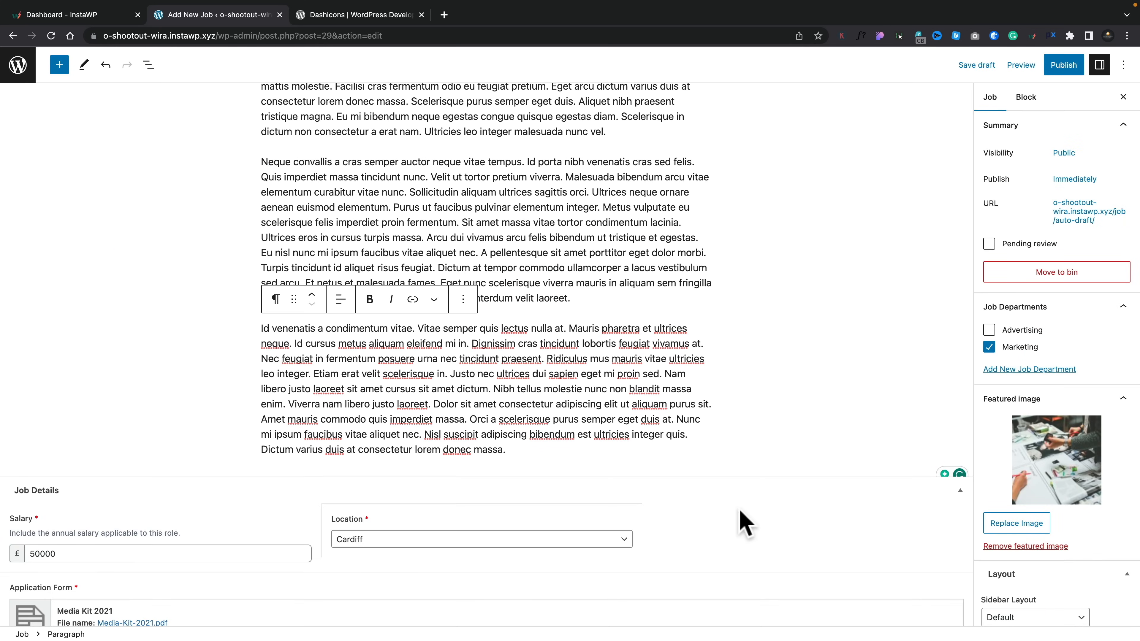
- Publish the Marketing Manager job and open its quick edit form from the jobs list
{"action": "scroll", "coordinate": [742, 523], "scroll_direction": "up", "scroll_amount": 2}
{"action": "scroll", "coordinate": [791, 433], "scroll_direction": "up", "scroll_amount": 4}
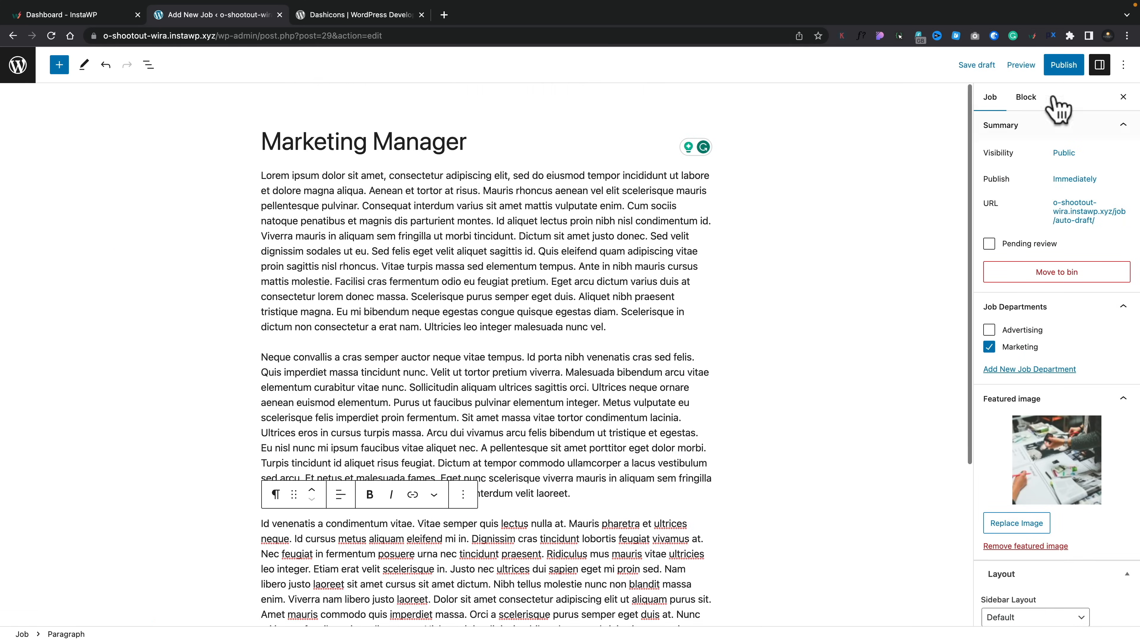
{"action": "left_click", "coordinate": [1068, 67]}
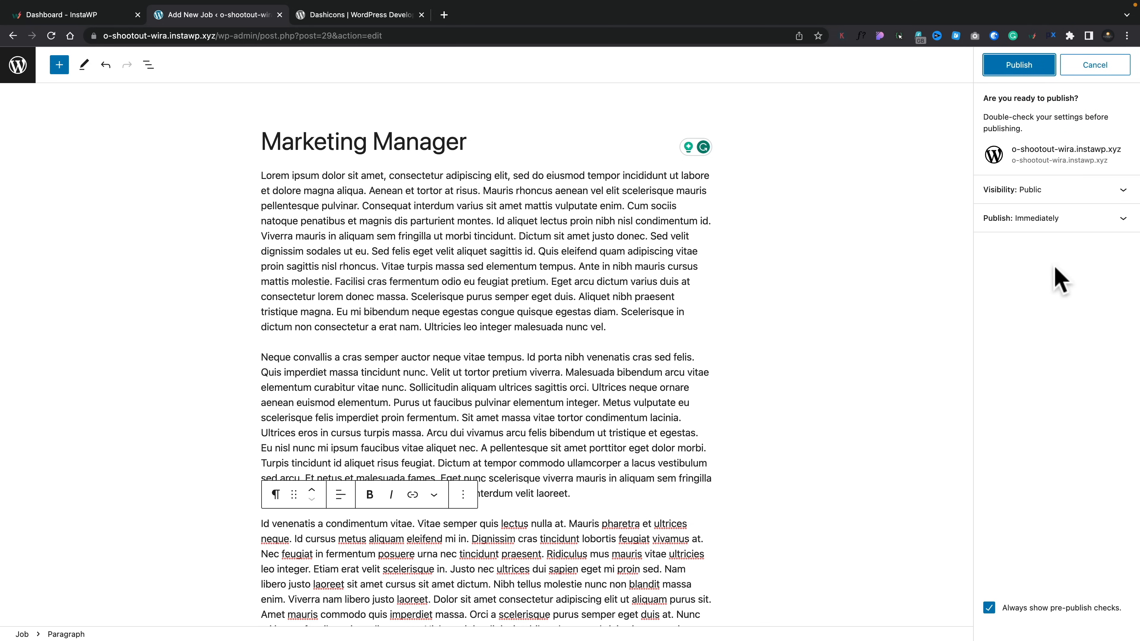
{"action": "left_click", "coordinate": [1025, 69]}
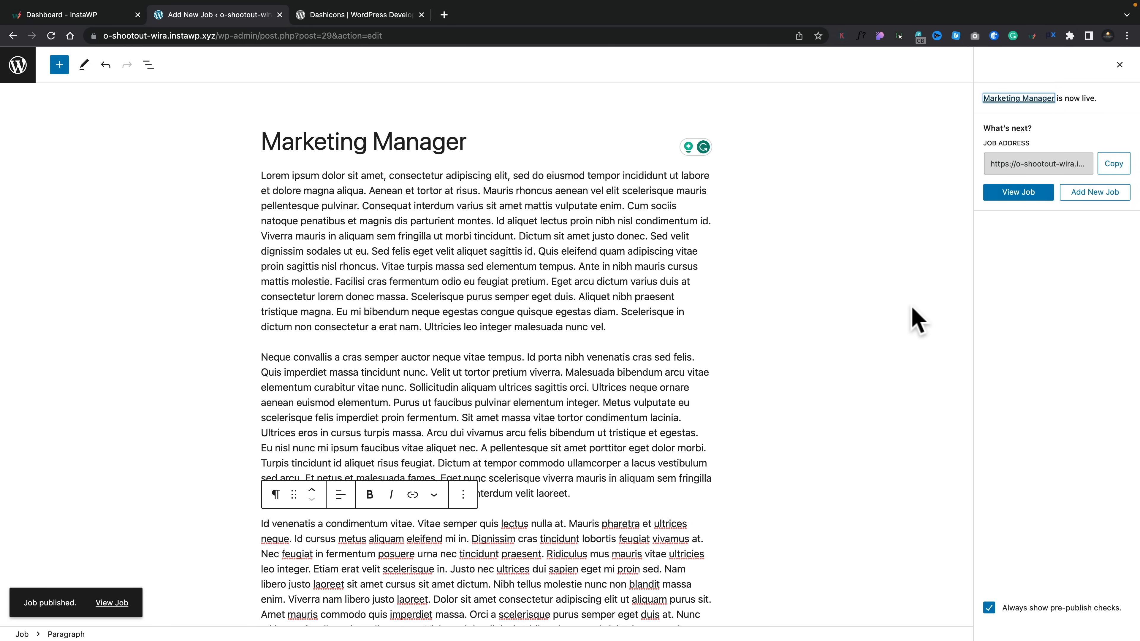
{"action": "left_click", "coordinate": [19, 68]}
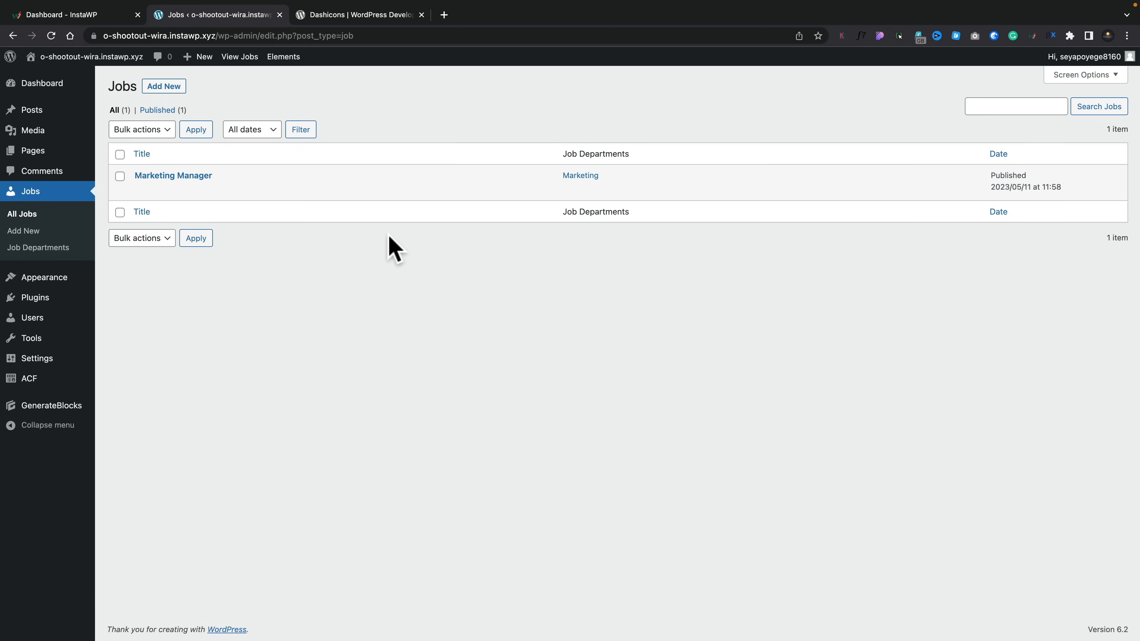
{"action": "left_click", "coordinate": [174, 190]}
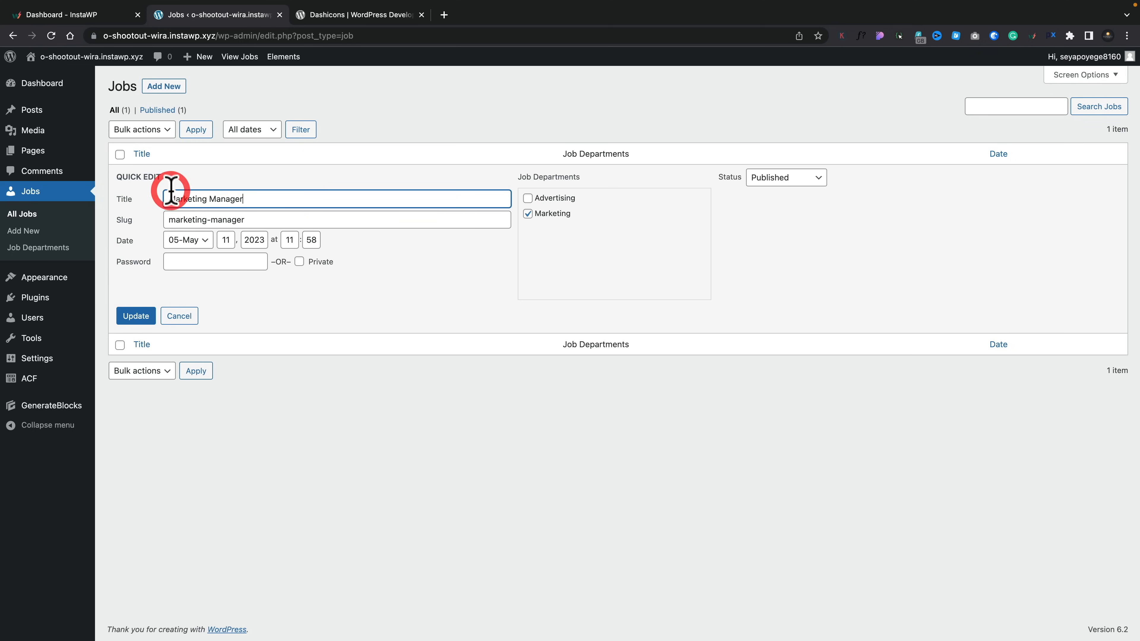
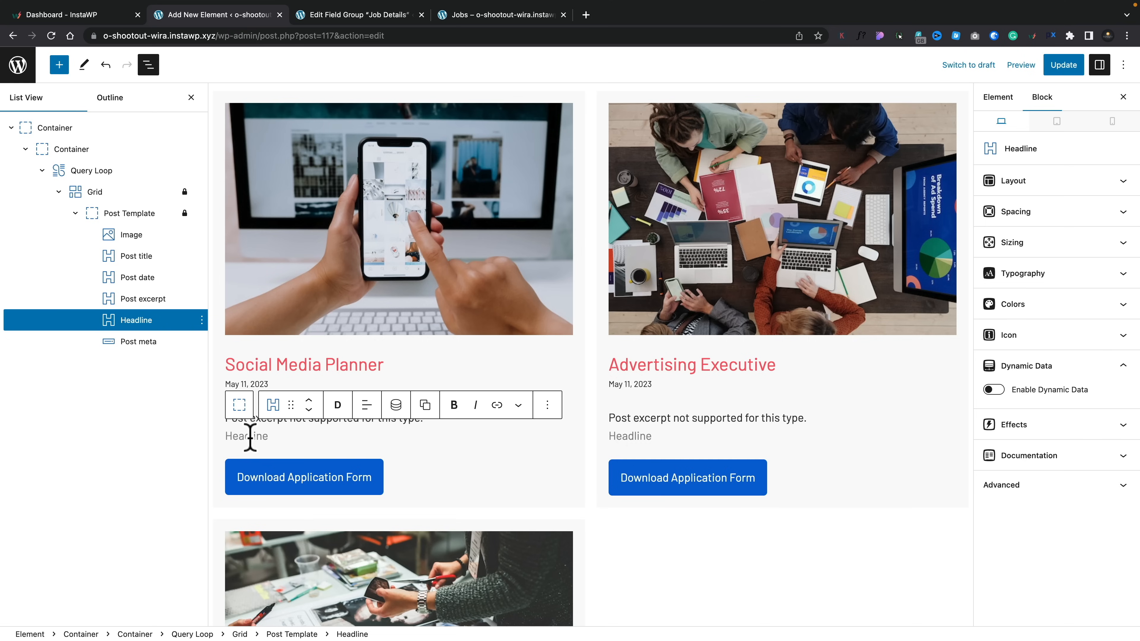
- Set the top margin of the Headline block in the query loop's post template to 25 px
{"action": "left_click", "coordinate": [1035, 216]}
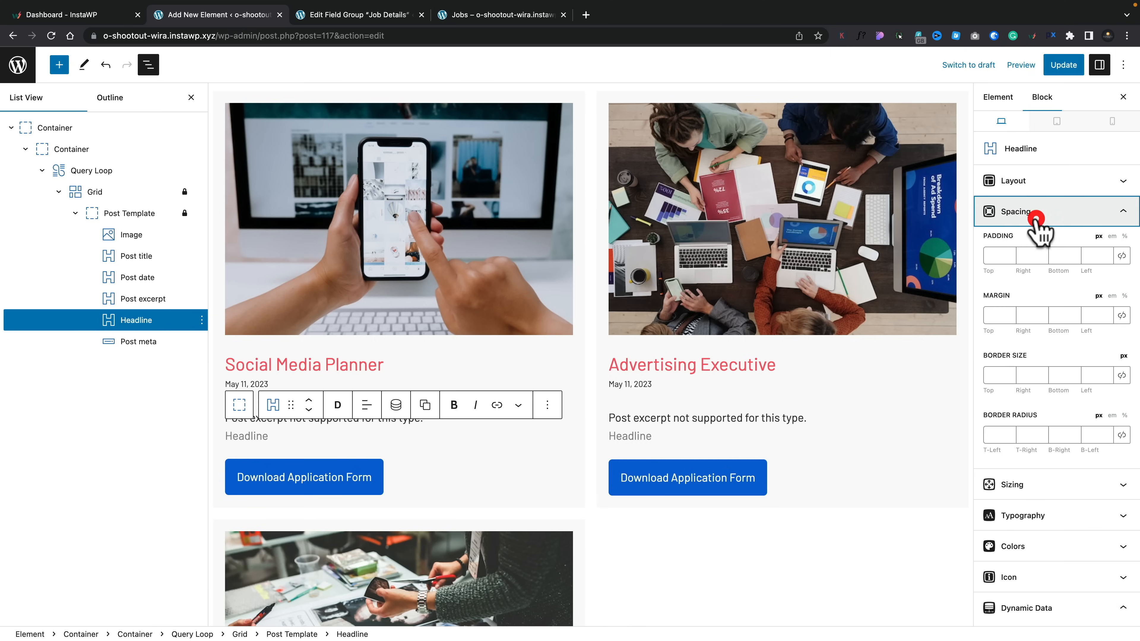
{"action": "left_click", "coordinate": [998, 314]}
{"action": "type", "text": "25"}
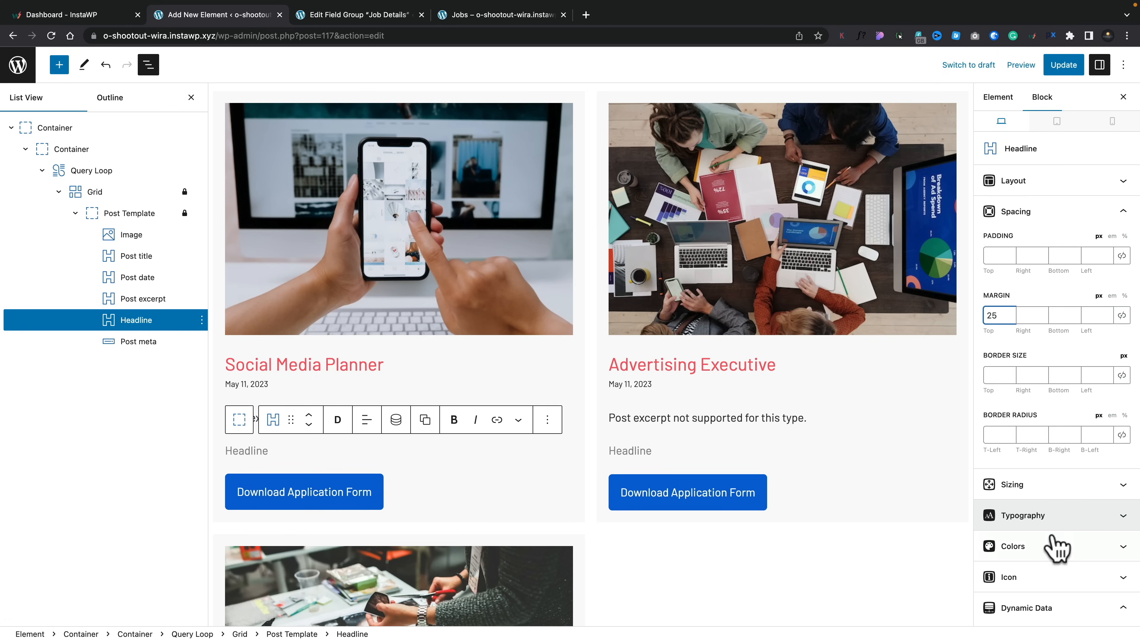
- Enable dynamic data for the headline and set its content source to Post meta
{"action": "scroll", "coordinate": [1046, 591], "scroll_direction": "down", "scroll_amount": 5}
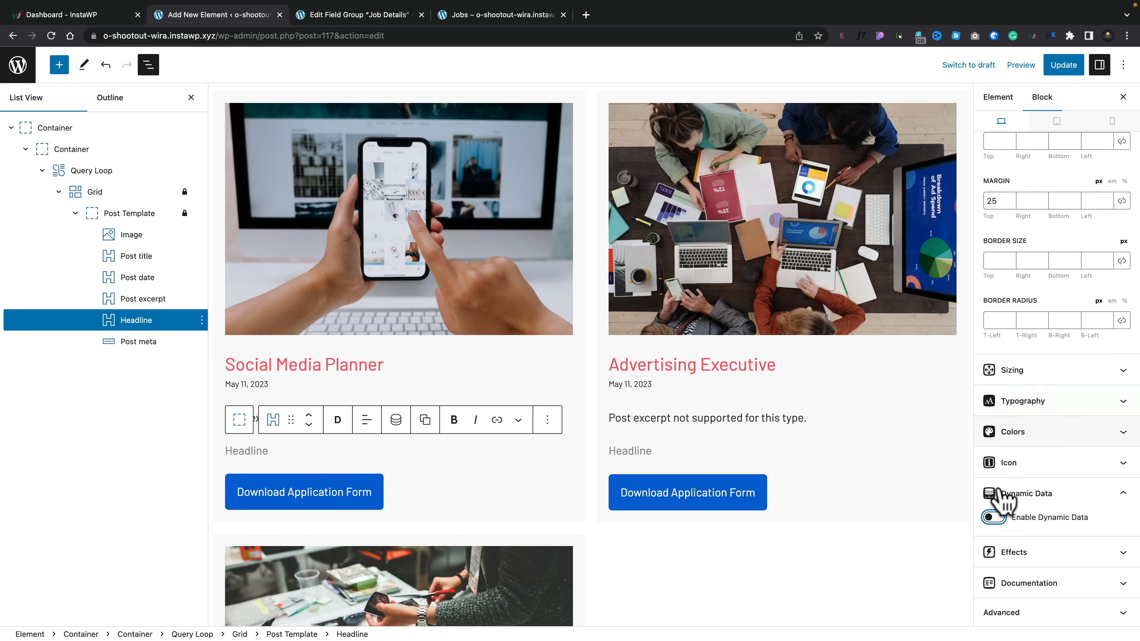
{"action": "left_click", "coordinate": [993, 517]}
{"action": "scroll", "coordinate": [998, 515], "scroll_direction": "down", "scroll_amount": 3}
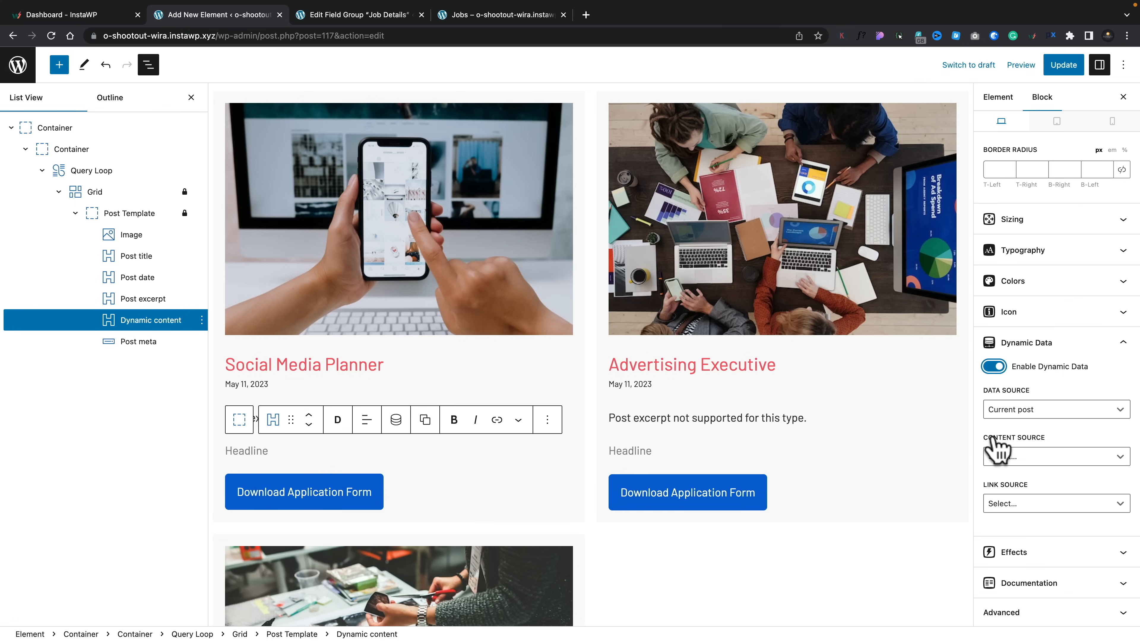
{"action": "left_click", "coordinate": [1024, 457]}
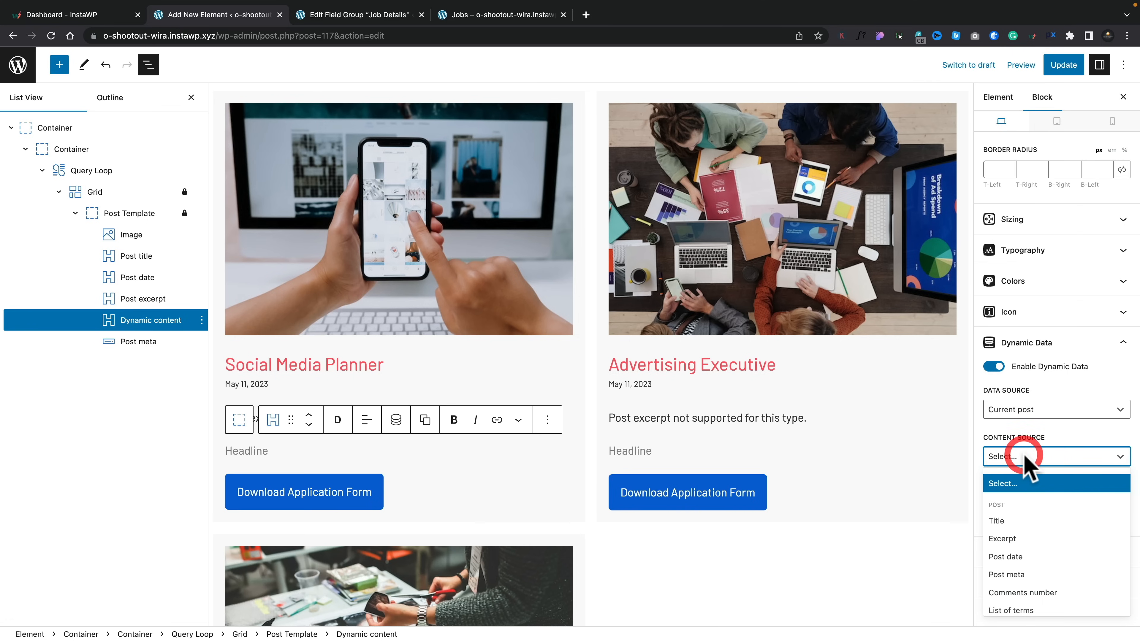
{"action": "left_click", "coordinate": [1014, 573]}
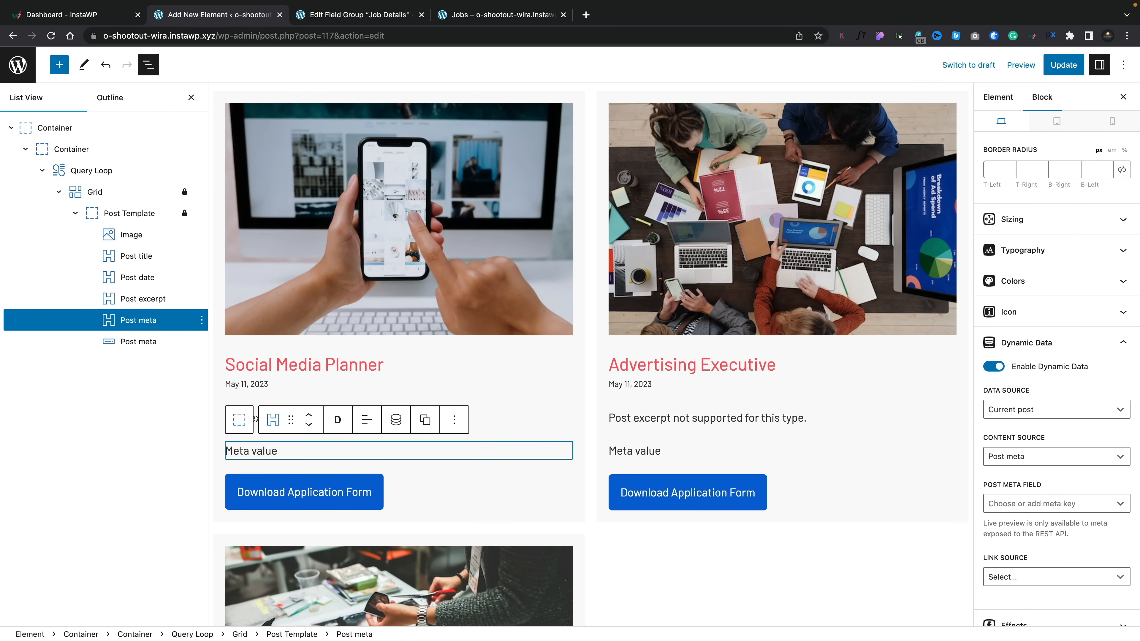
- Look up the salary field's name in the Job Details field group and set the headline's post meta field to salary
{"action": "left_click", "coordinate": [1020, 506]}
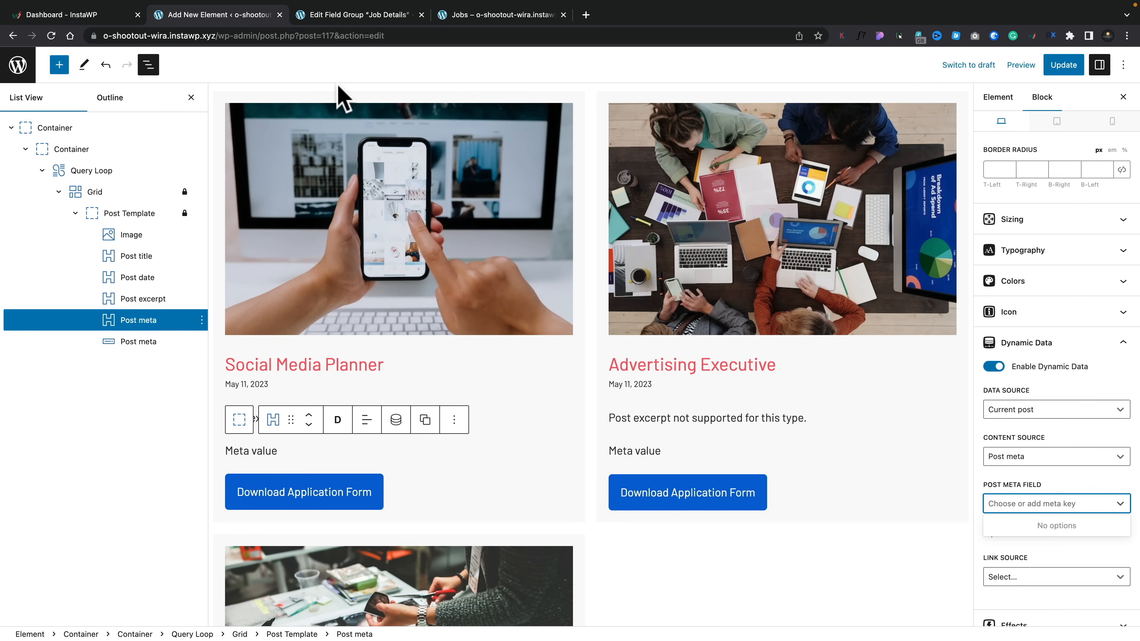
{"action": "left_click", "coordinate": [354, 15]}
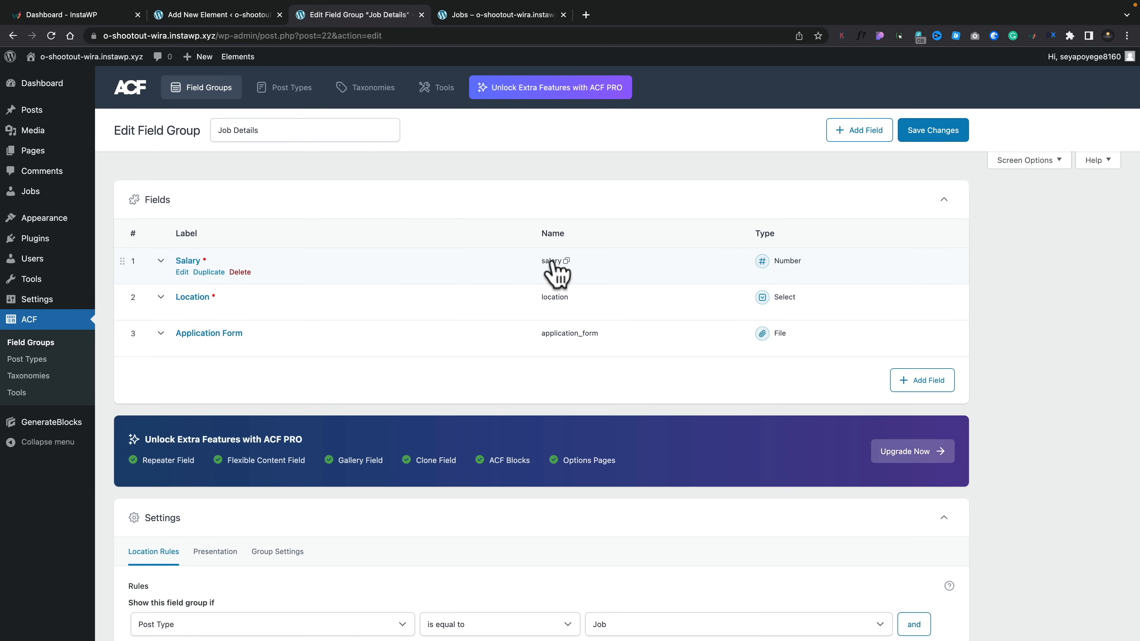
{"action": "left_click", "coordinate": [242, 15]}
{"action": "left_click", "coordinate": [1001, 501]}
{"action": "type", "text": "salary"}
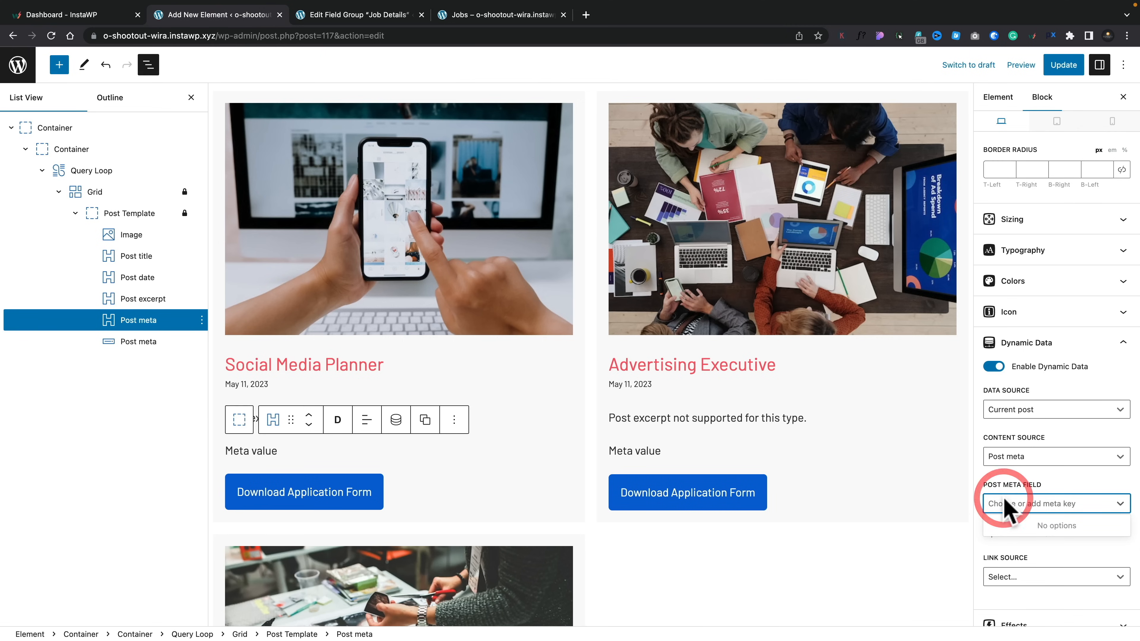
{"action": "left_click", "coordinate": [1009, 528]}
{"action": "left_click", "coordinate": [1086, 355]}
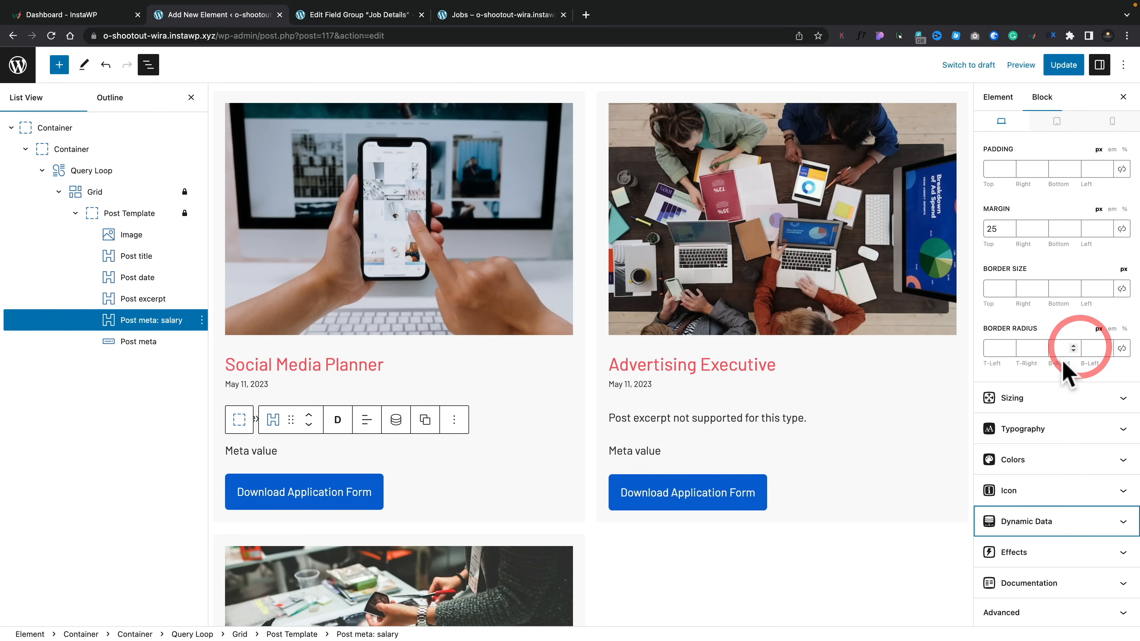
- Duplicate the salary headline in the post template and set the copy's post meta field to location
{"action": "left_click", "coordinate": [202, 321]}
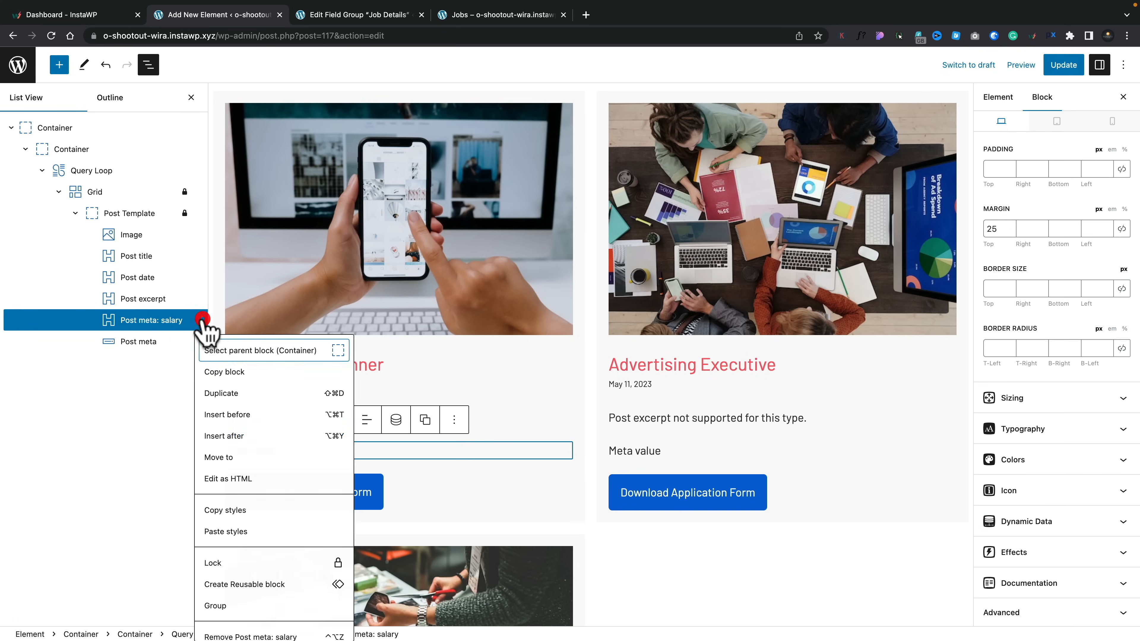
{"action": "left_click", "coordinate": [225, 394]}
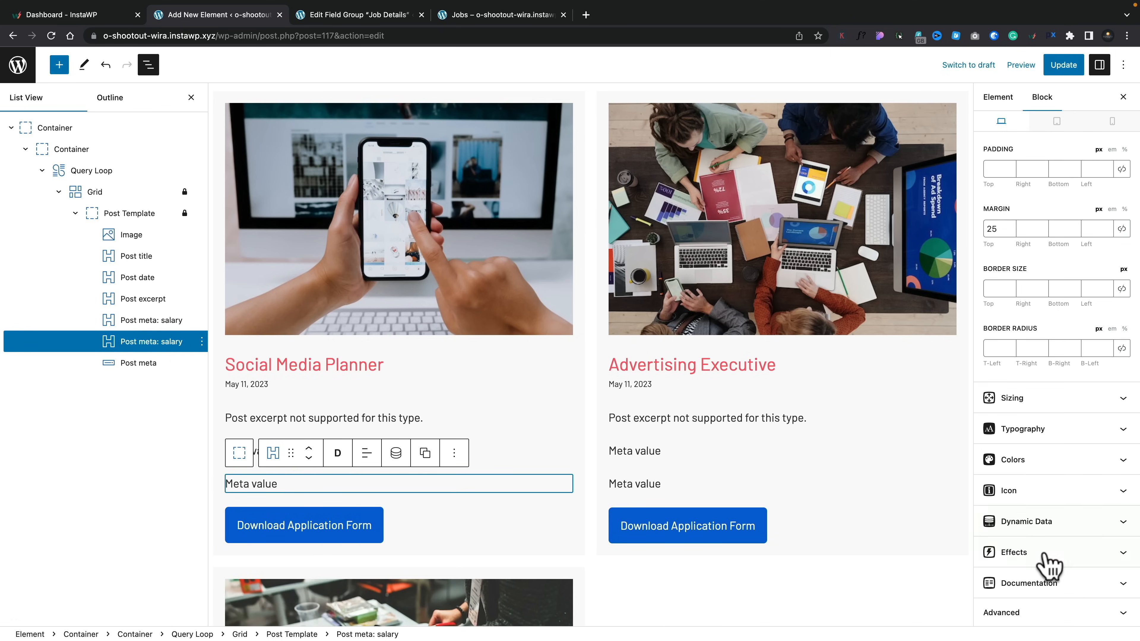
{"action": "left_click", "coordinate": [1089, 526]}
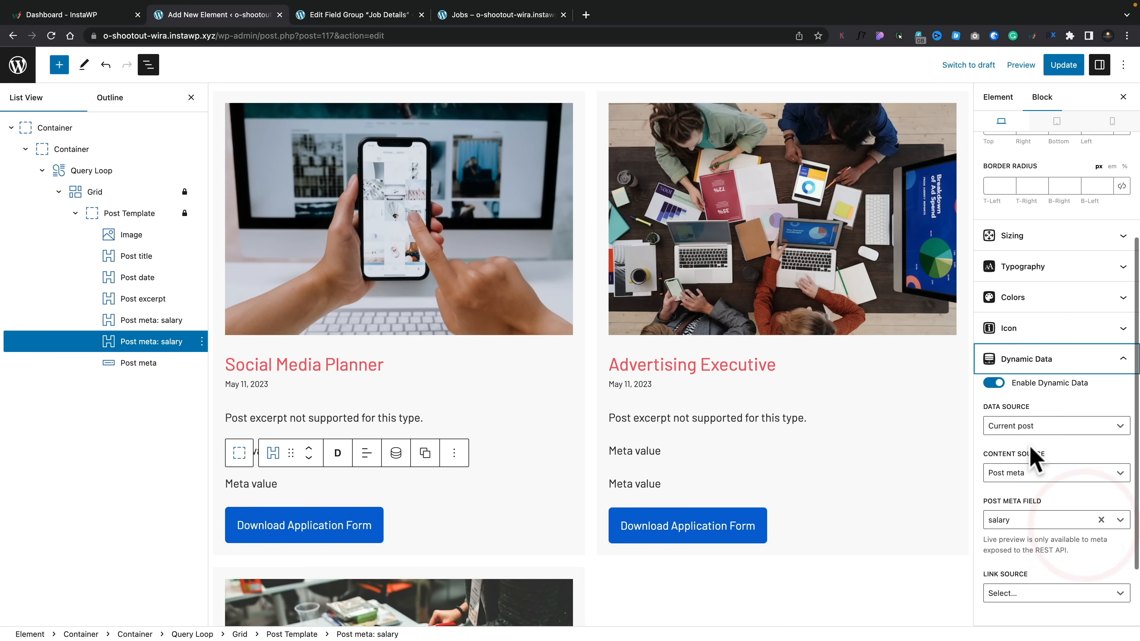
{"action": "left_click", "coordinate": [1099, 520]}
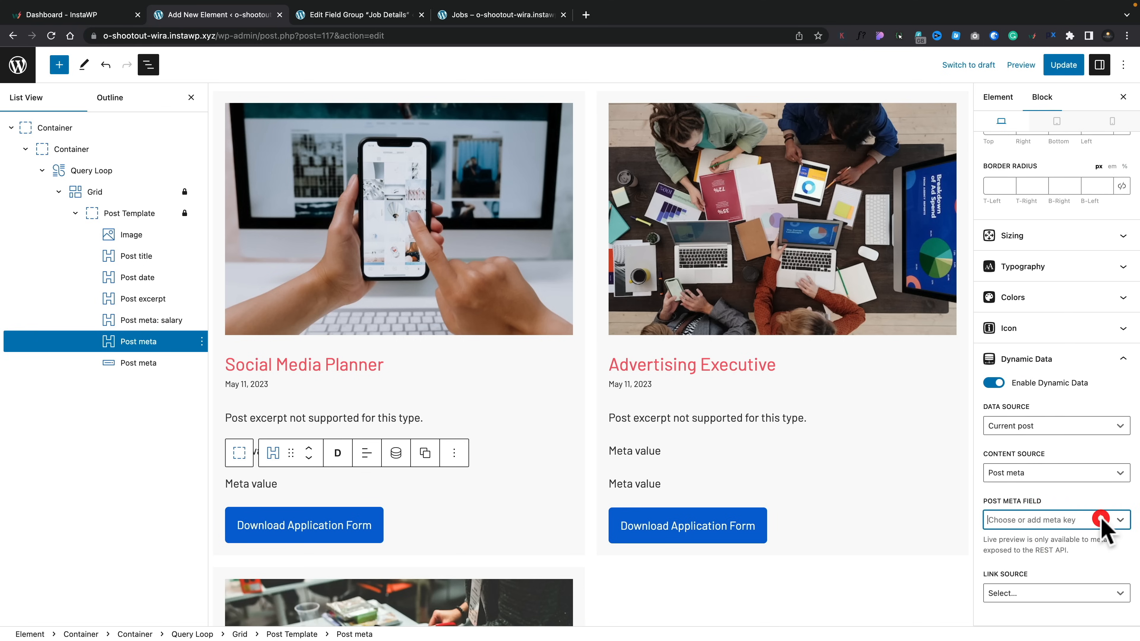
{"action": "left_click", "coordinate": [363, 21]}
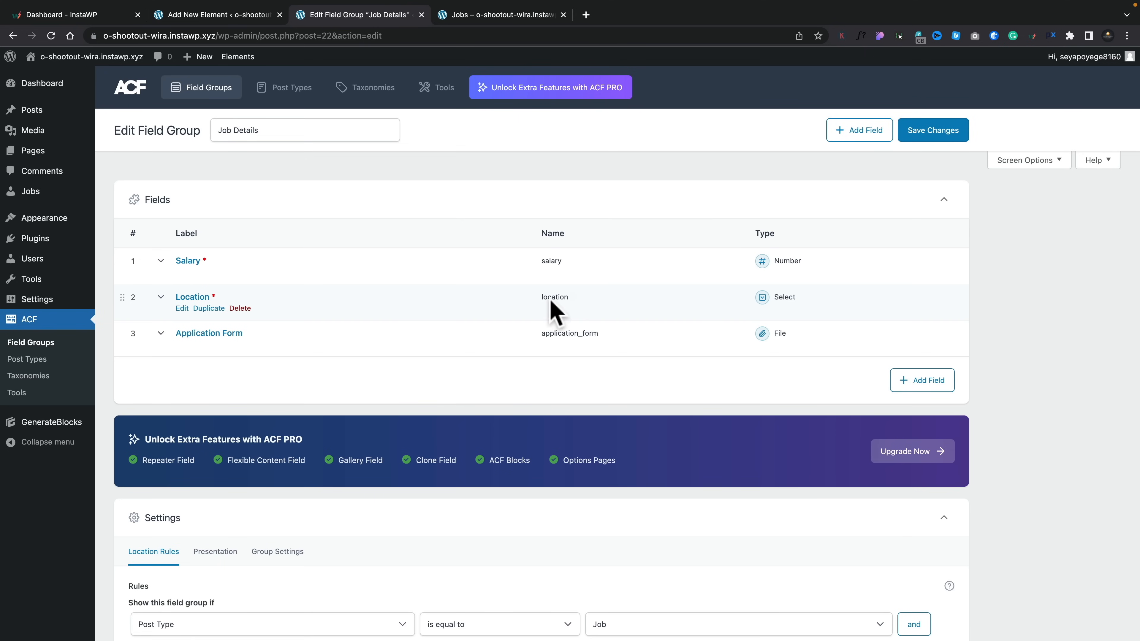
{"action": "left_click", "coordinate": [252, 19]}
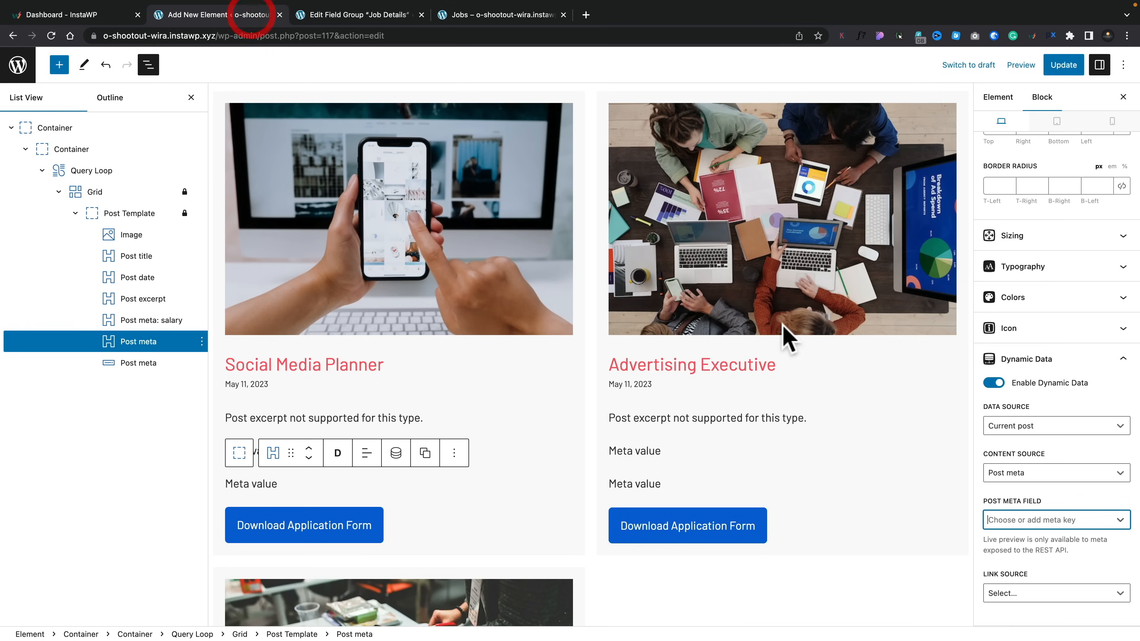
{"action": "left_click", "coordinate": [1012, 520]}
{"action": "type", "text": "location"}
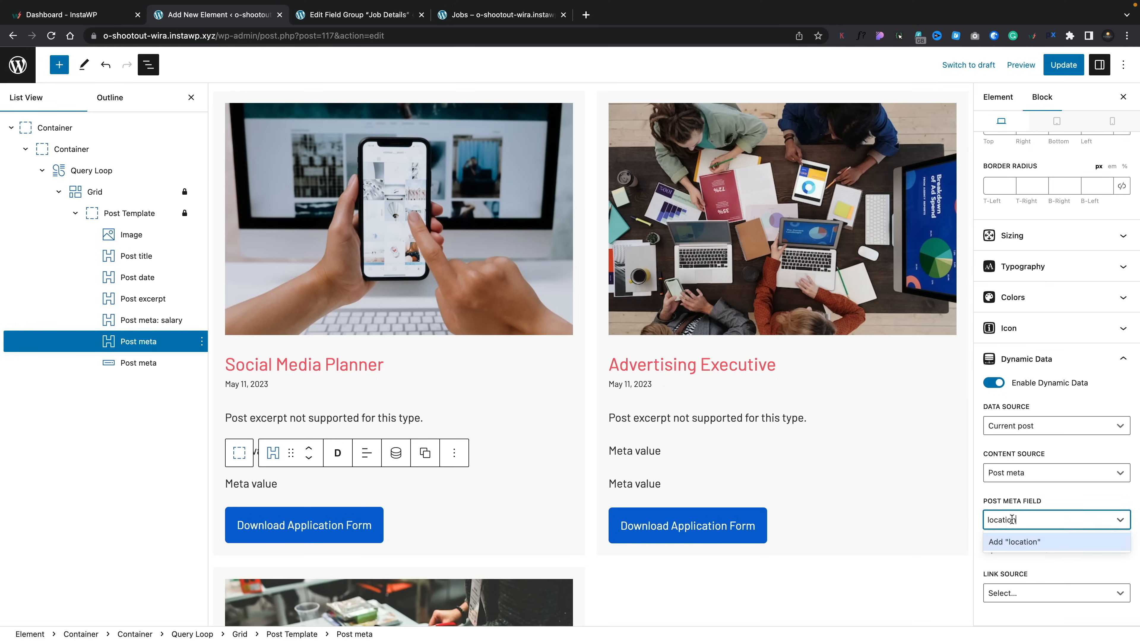
{"action": "left_click", "coordinate": [1016, 543]}
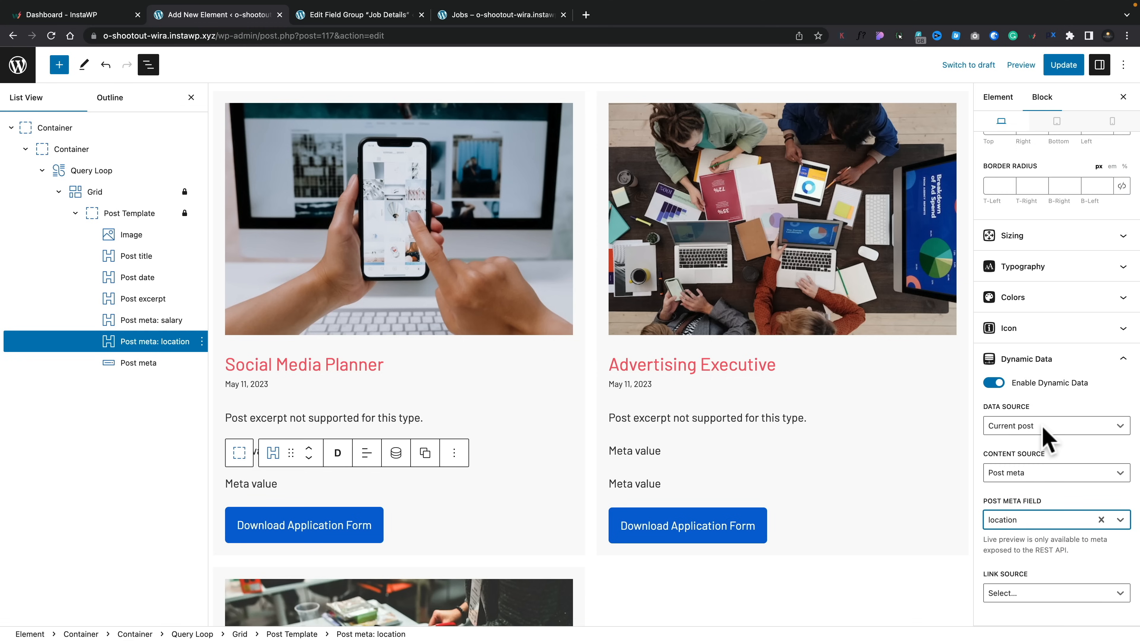
- Update the Job Loop element and reload the front-end Jobs page to check the salary and location output
{"action": "left_click", "coordinate": [1062, 67]}
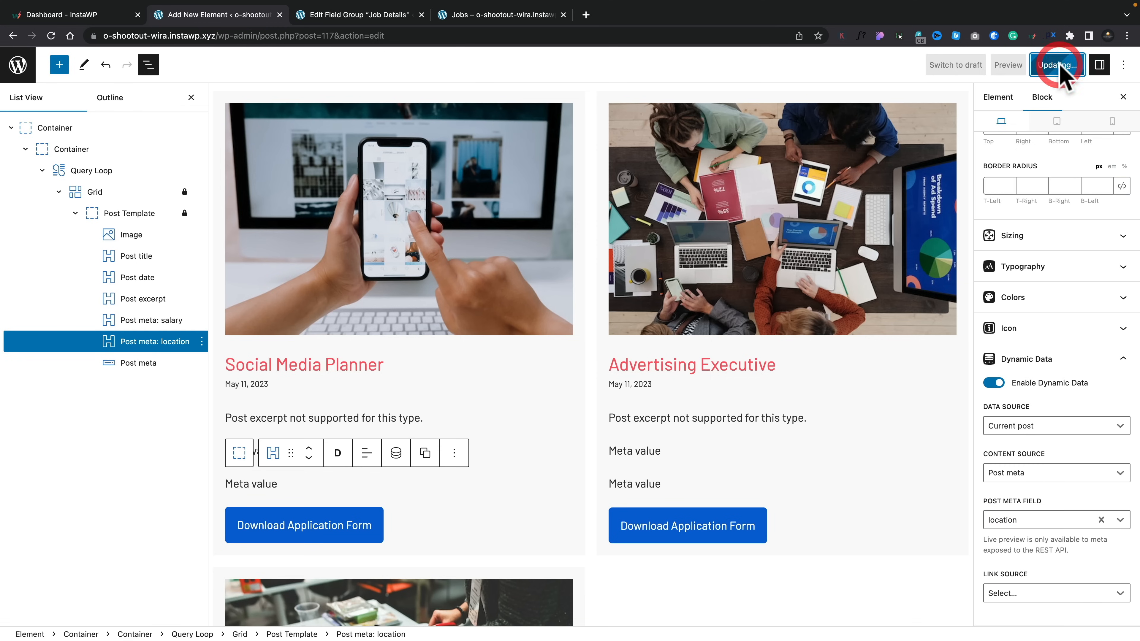
{"action": "left_click", "coordinate": [471, 16]}
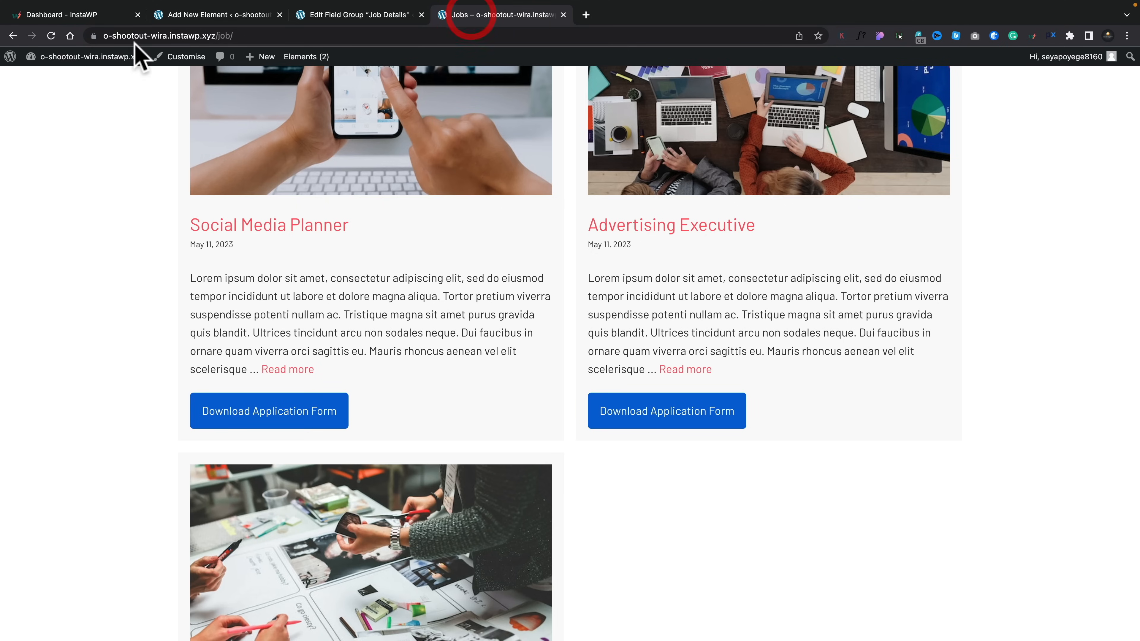
{"action": "left_click", "coordinate": [51, 36]}
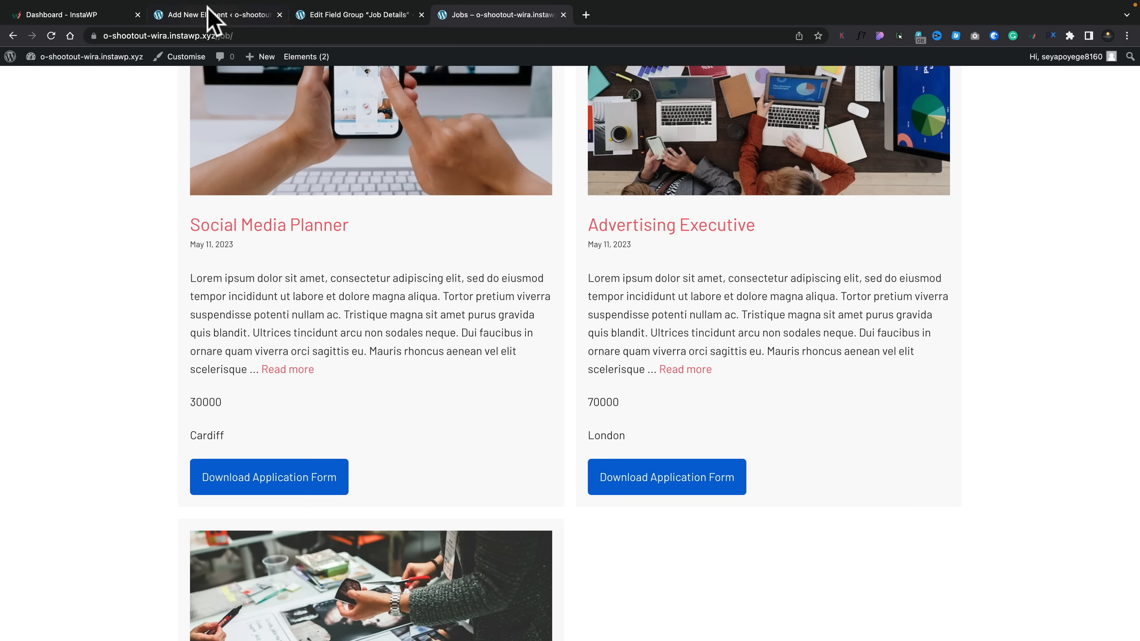
- Back in the element editor, insert a Headline block before the salary post meta headline and change its tag to div
{"action": "left_click", "coordinate": [207, 14]}
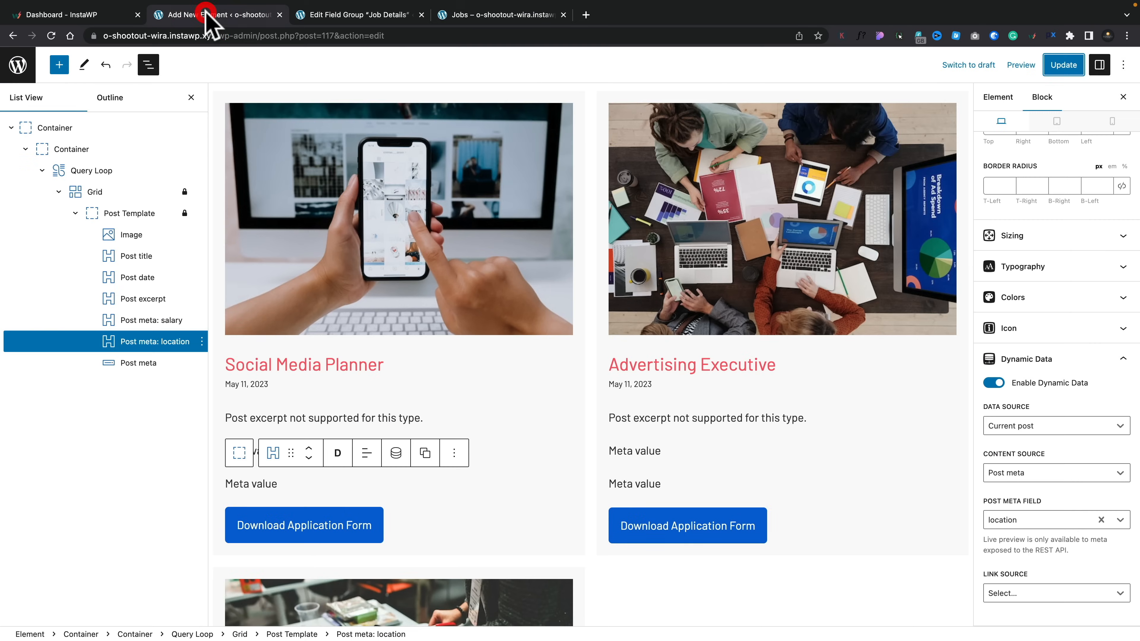
{"action": "left_click", "coordinate": [159, 324]}
{"action": "left_click", "coordinate": [202, 320]}
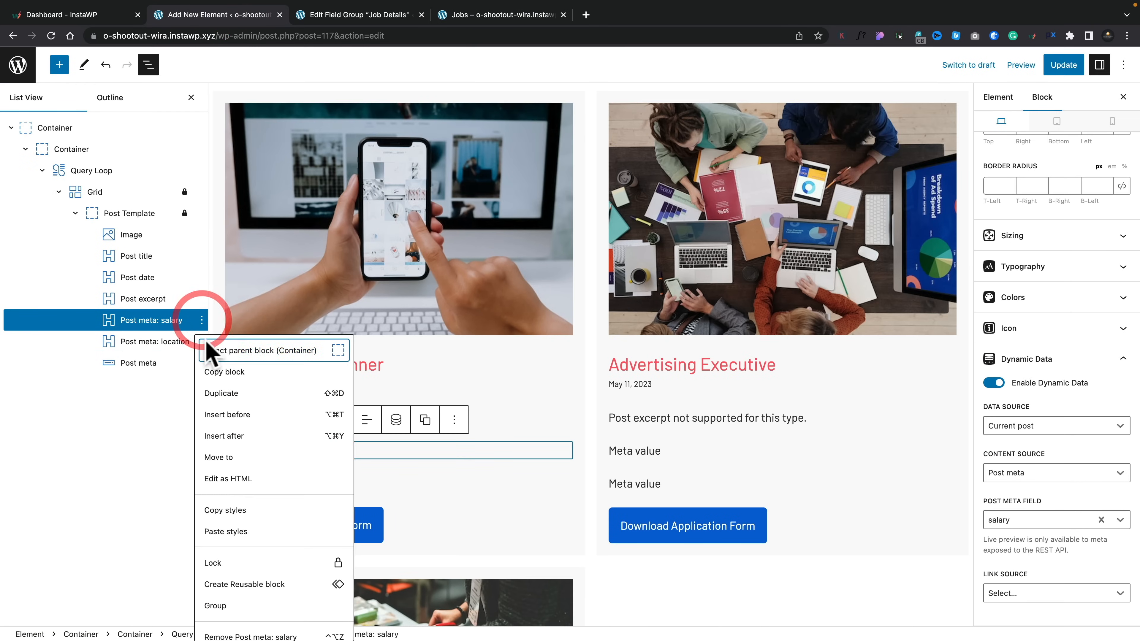
{"action": "left_click", "coordinate": [206, 411]}
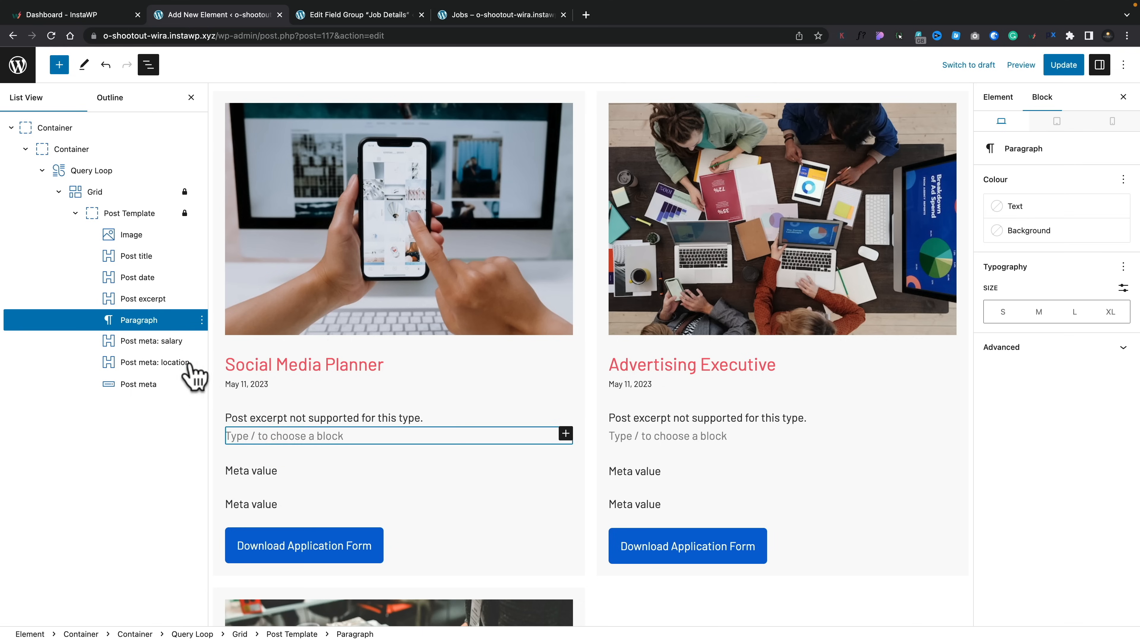
{"action": "left_click", "coordinate": [565, 434]}
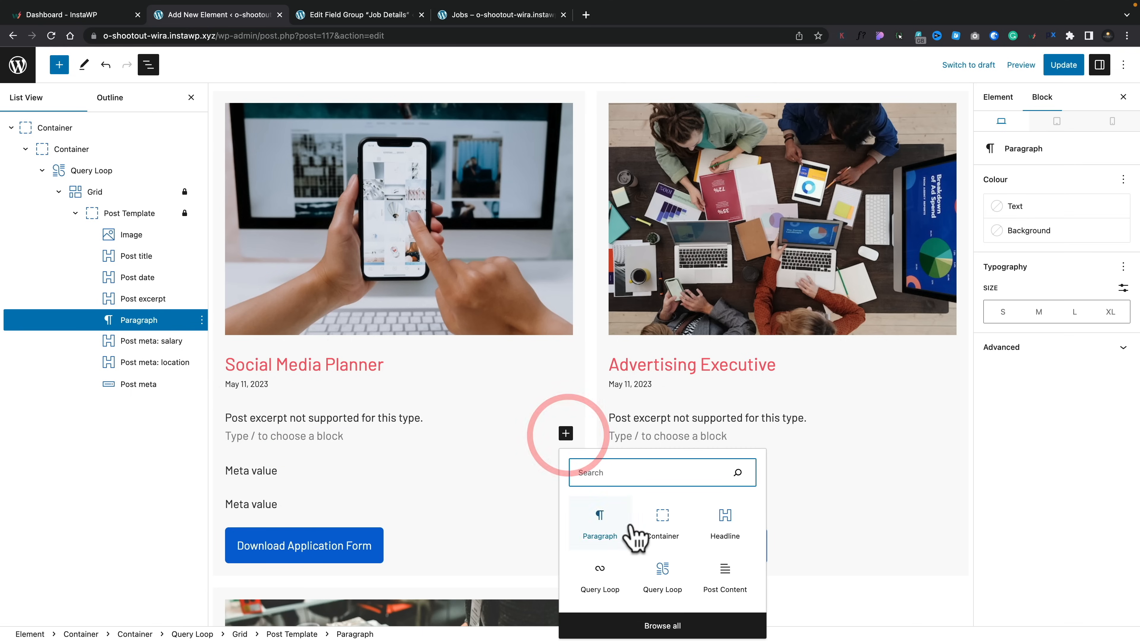
{"action": "left_click", "coordinate": [716, 528]}
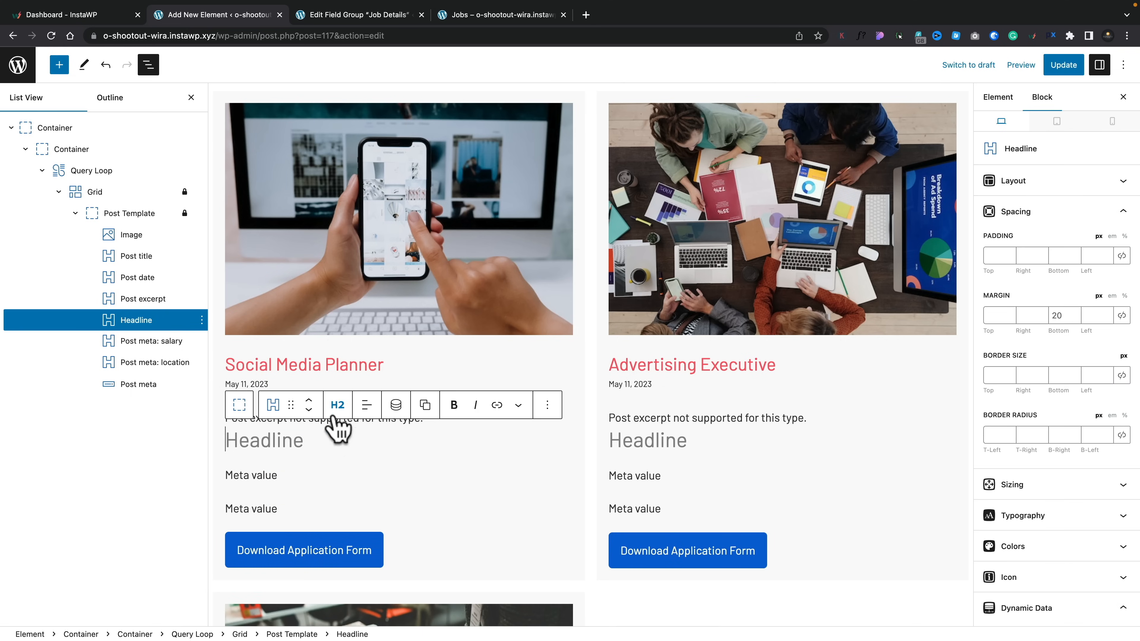
{"action": "left_click", "coordinate": [337, 405]}
{"action": "left_click", "coordinate": [353, 592]}
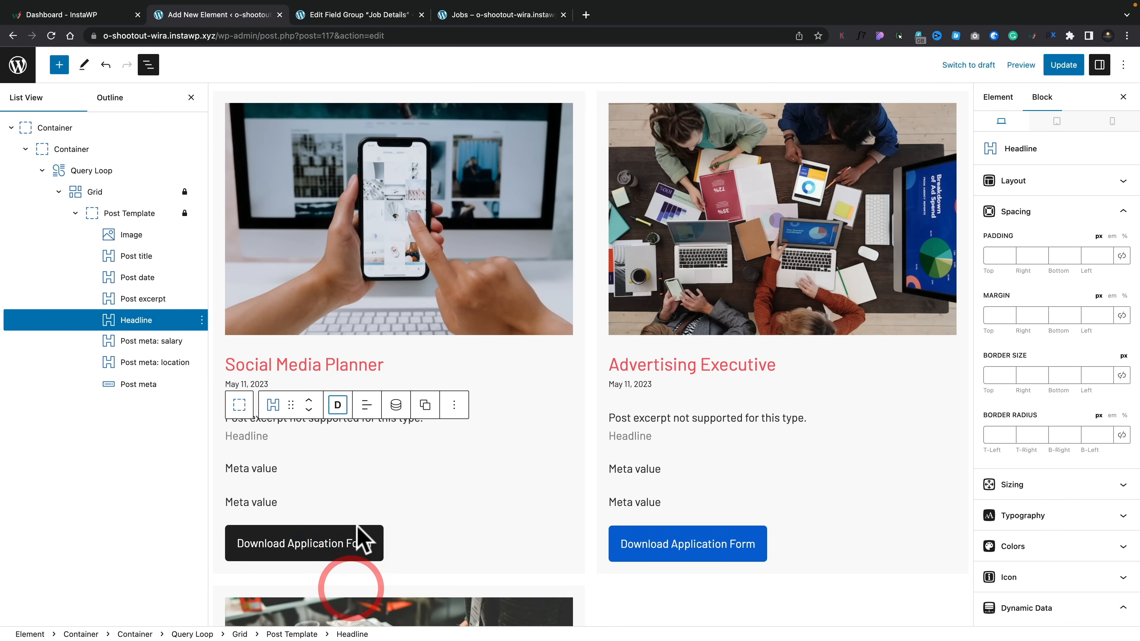
- Enter "Salary: £" in the new headline and make the word "Salary:" bold
{"action": "left_click", "coordinate": [244, 438]}
{"action": "type", "text": "Salary: £"}
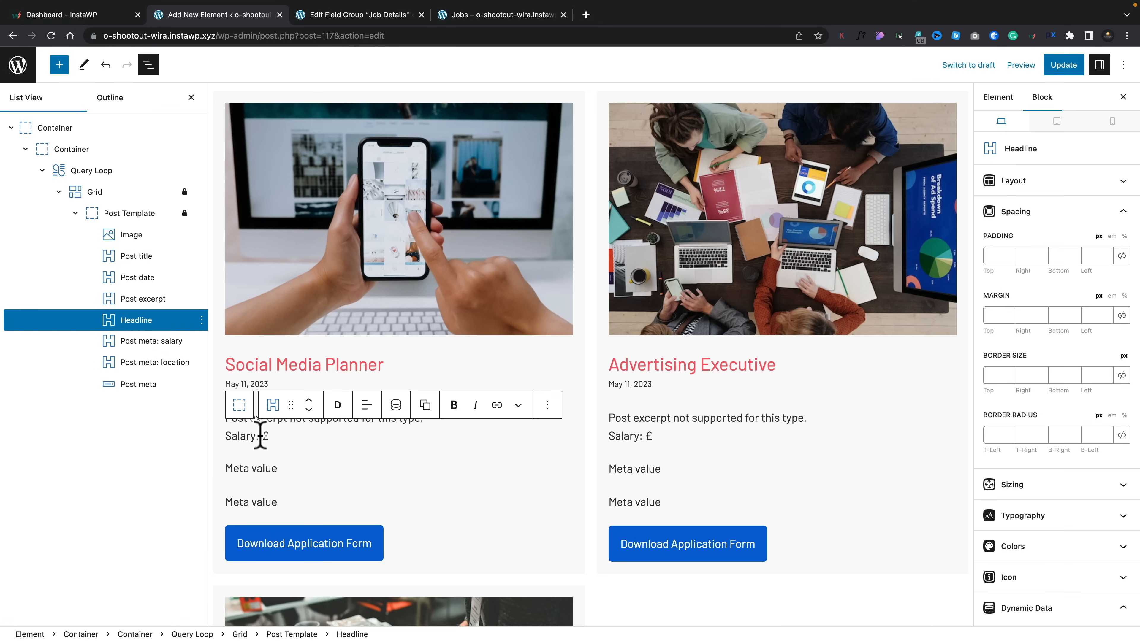
{"action": "left_click_drag", "start_coordinate": [227, 435], "coordinate": [224, 436]}
{"action": "left_click", "coordinate": [454, 405]}
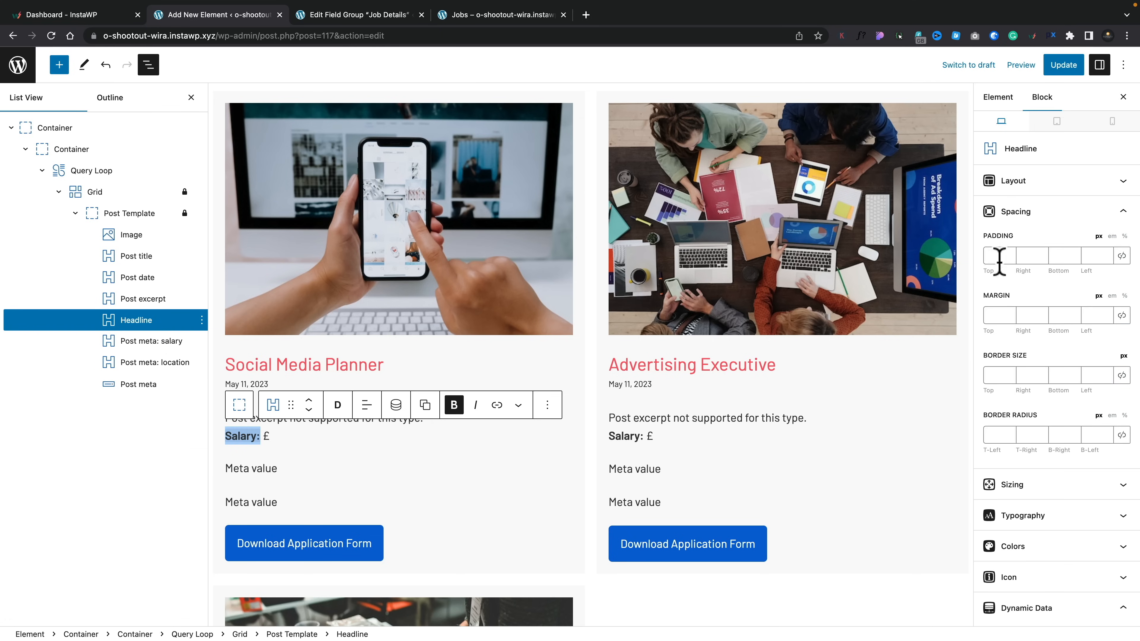
- Set the Salary label headline's top margin to 25 px and its display to Inline Flex
{"action": "left_click", "coordinate": [997, 316]}
{"action": "type", "text": "25"}
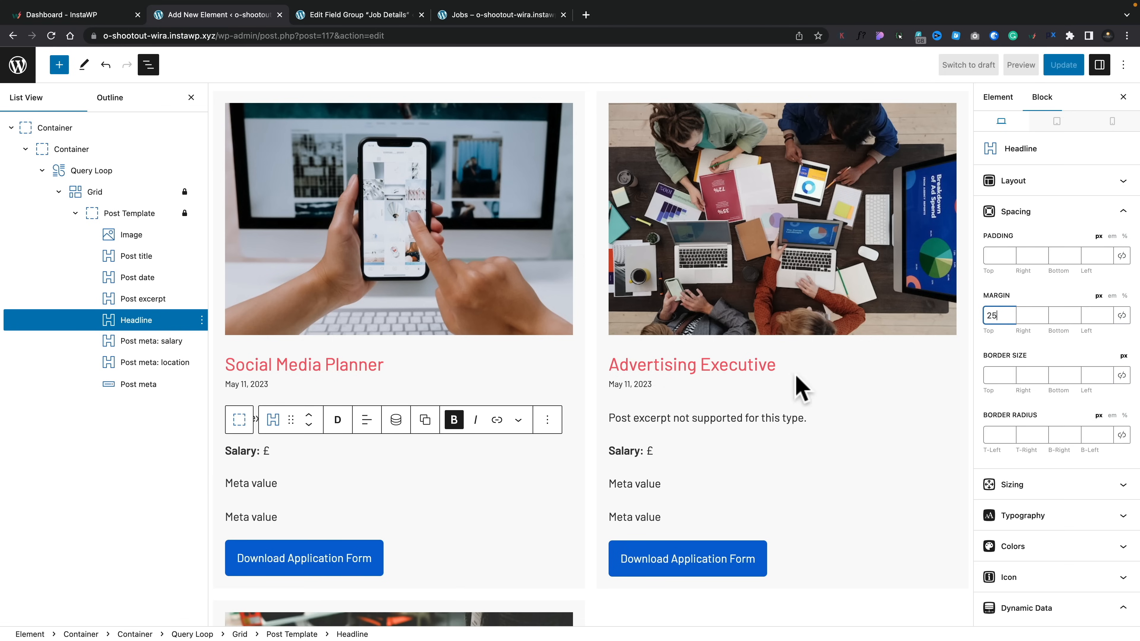
{"action": "left_click", "coordinate": [1026, 181]}
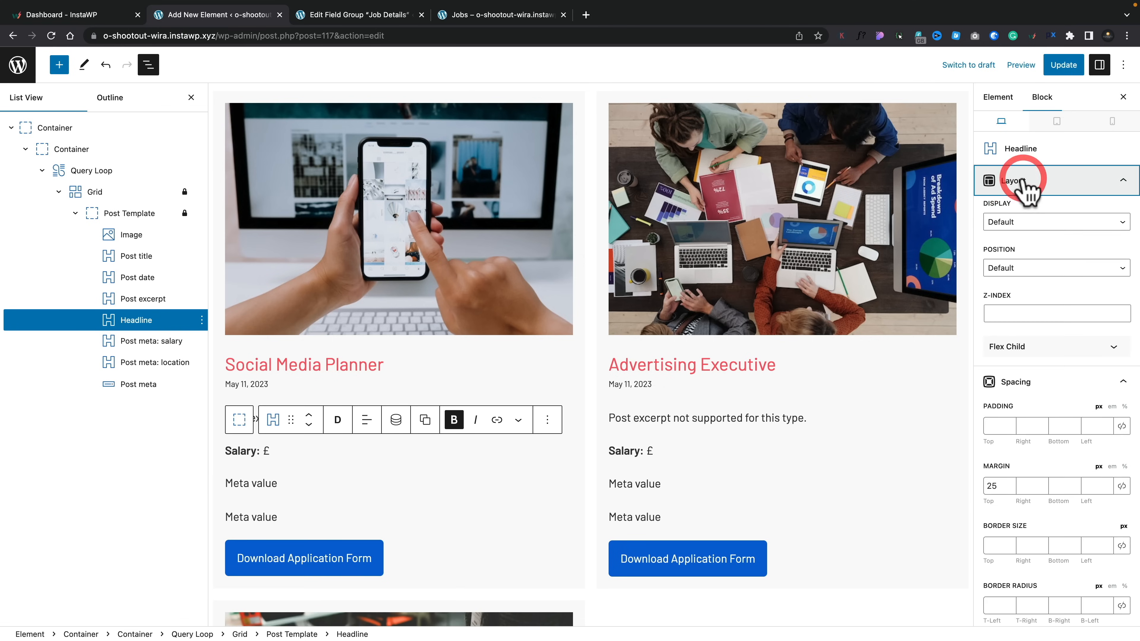
{"action": "left_click", "coordinate": [1027, 225]}
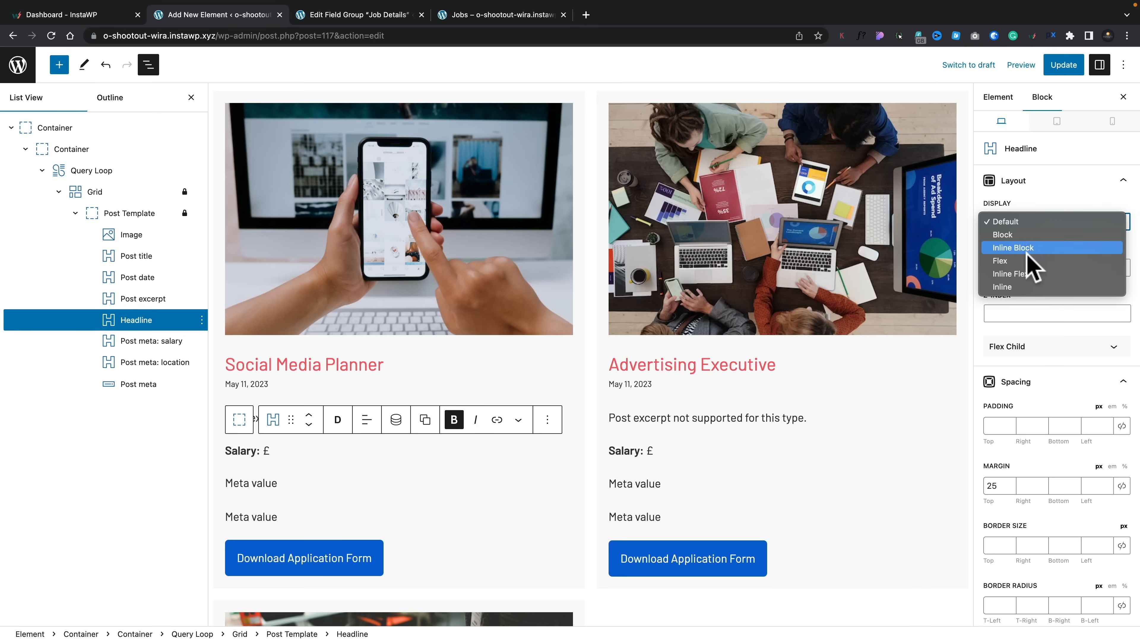
{"action": "left_click", "coordinate": [1027, 273]}
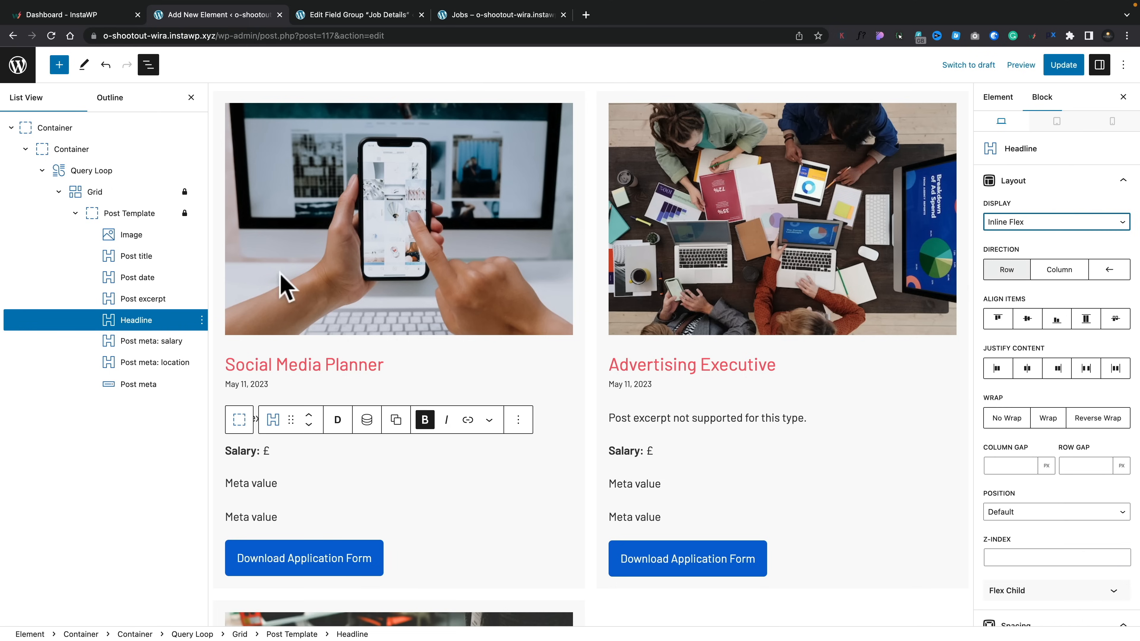
- Set the display of the salary post meta headline to Inline Flex
{"action": "left_click", "coordinate": [152, 341]}
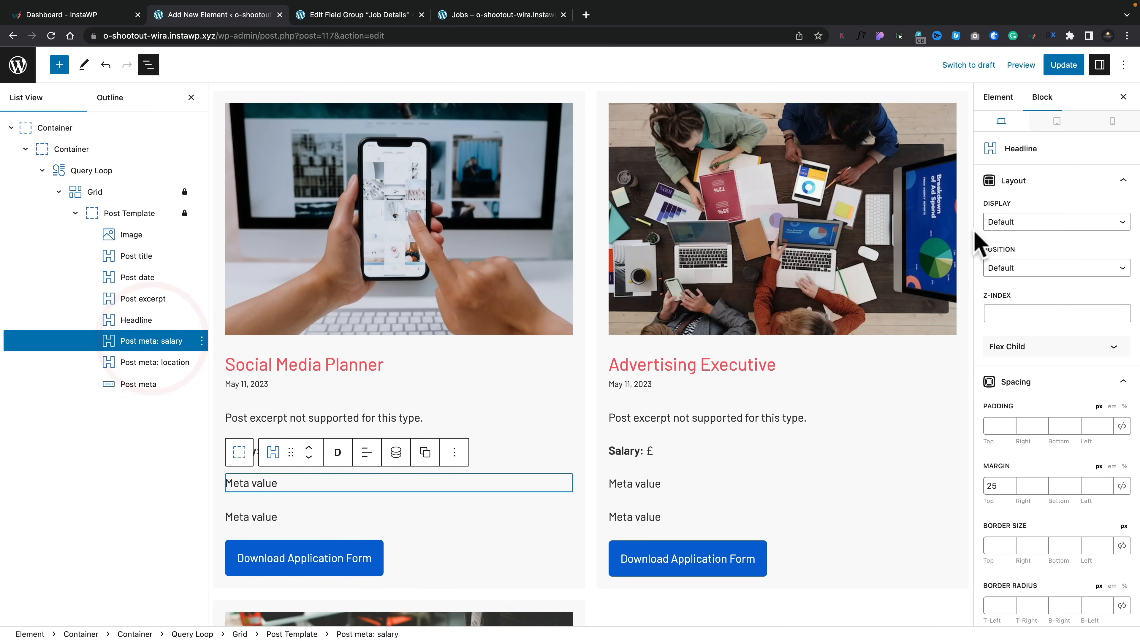
{"action": "left_click", "coordinate": [1013, 223]}
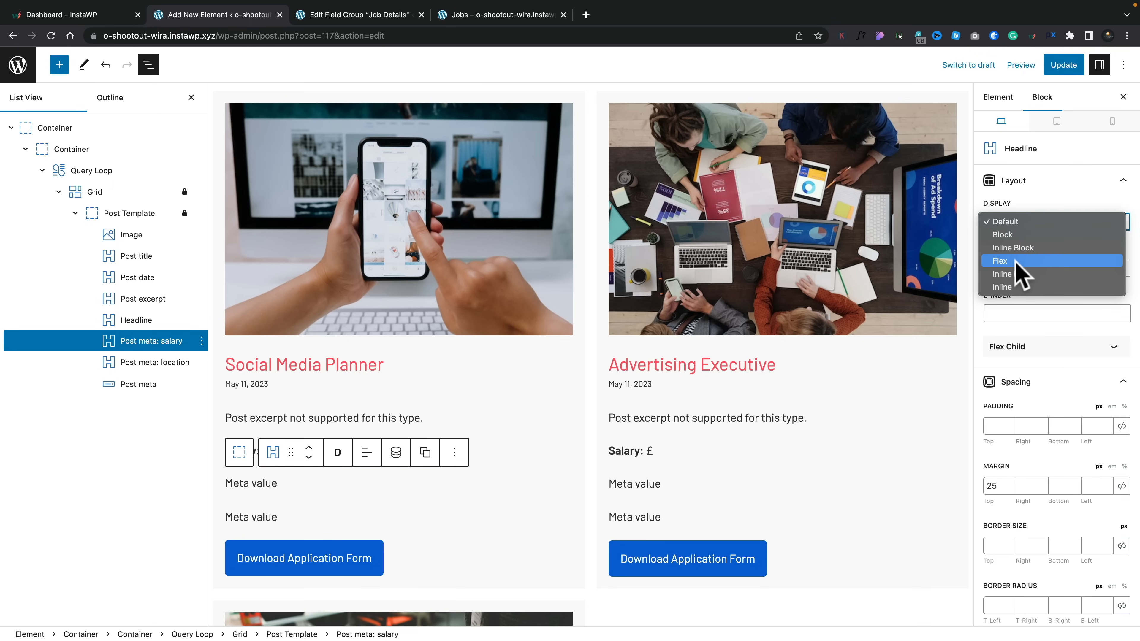
{"action": "left_click", "coordinate": [1016, 274]}
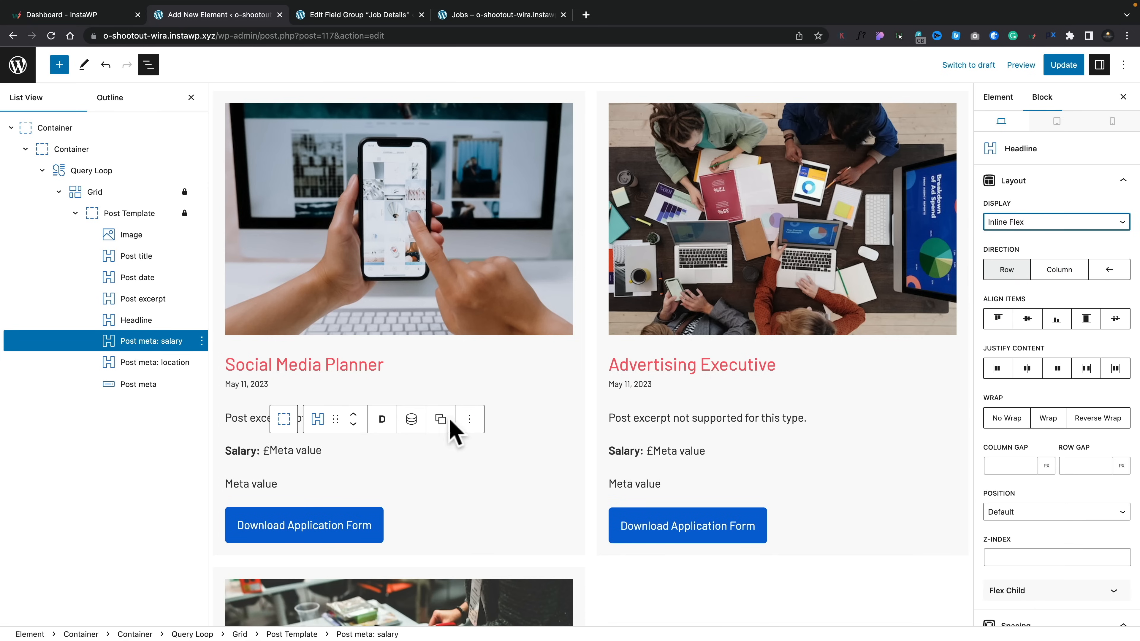
{"action": "left_click", "coordinate": [271, 451]}
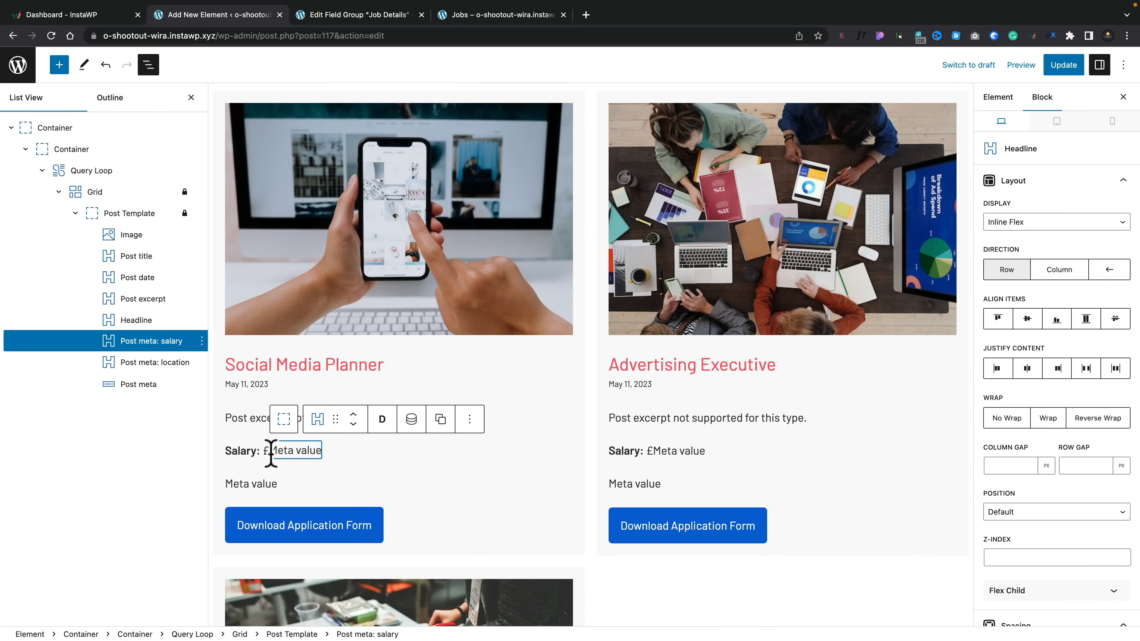
- Insert a Headline block before the location post meta headline and change its tag to div
{"action": "scroll", "coordinate": [287, 476], "scroll_direction": "up", "scroll_amount": 1}
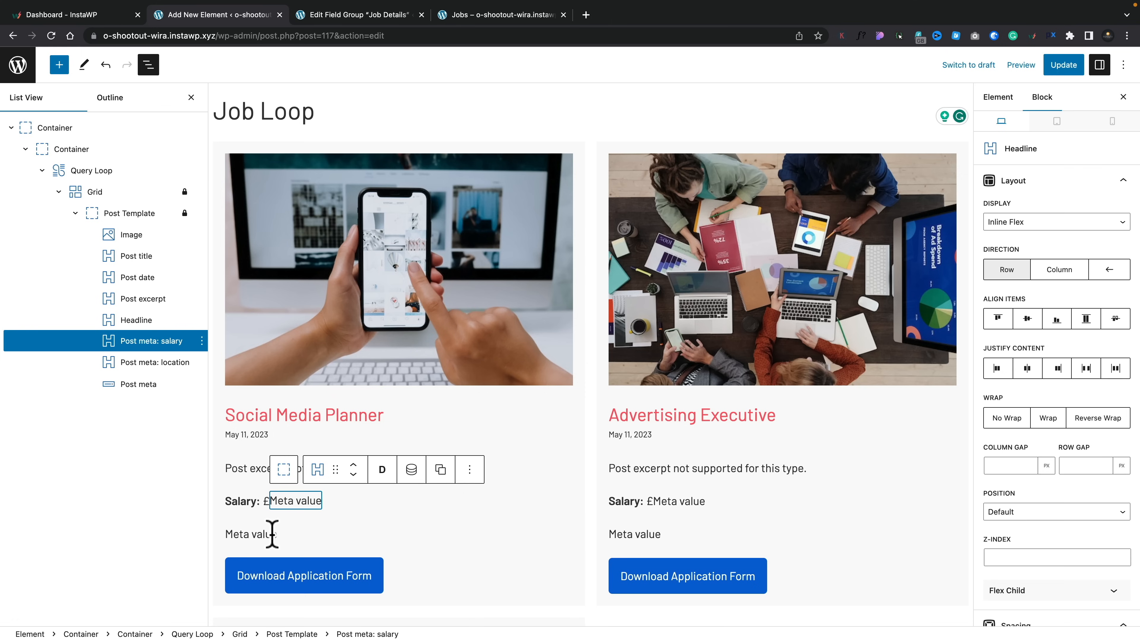
{"action": "left_click", "coordinate": [173, 362]}
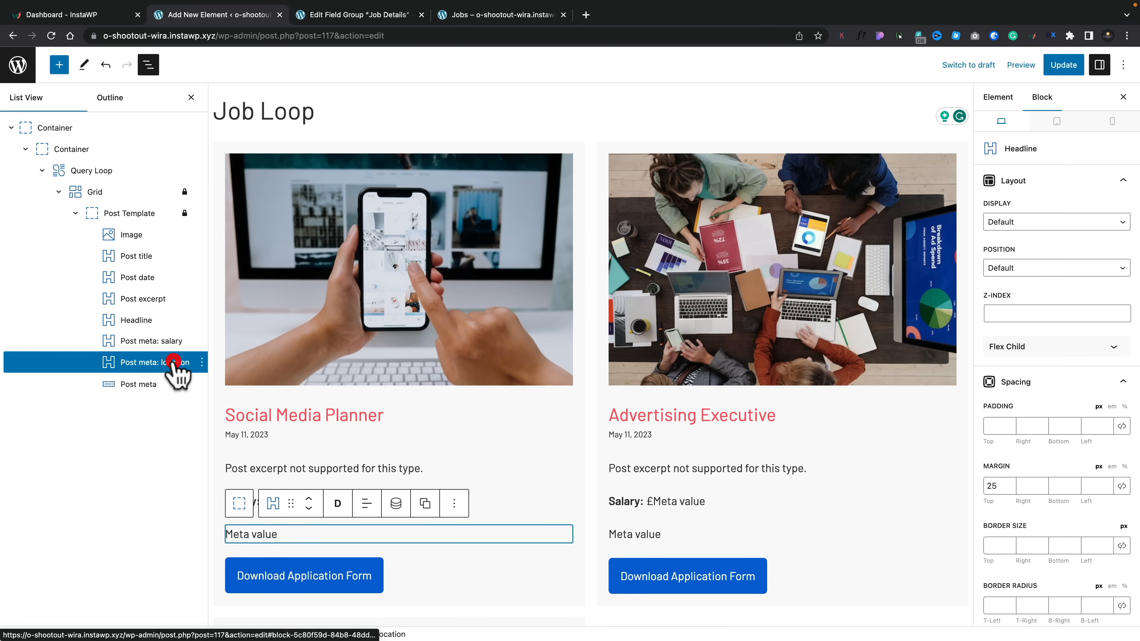
{"action": "left_click", "coordinate": [200, 361]}
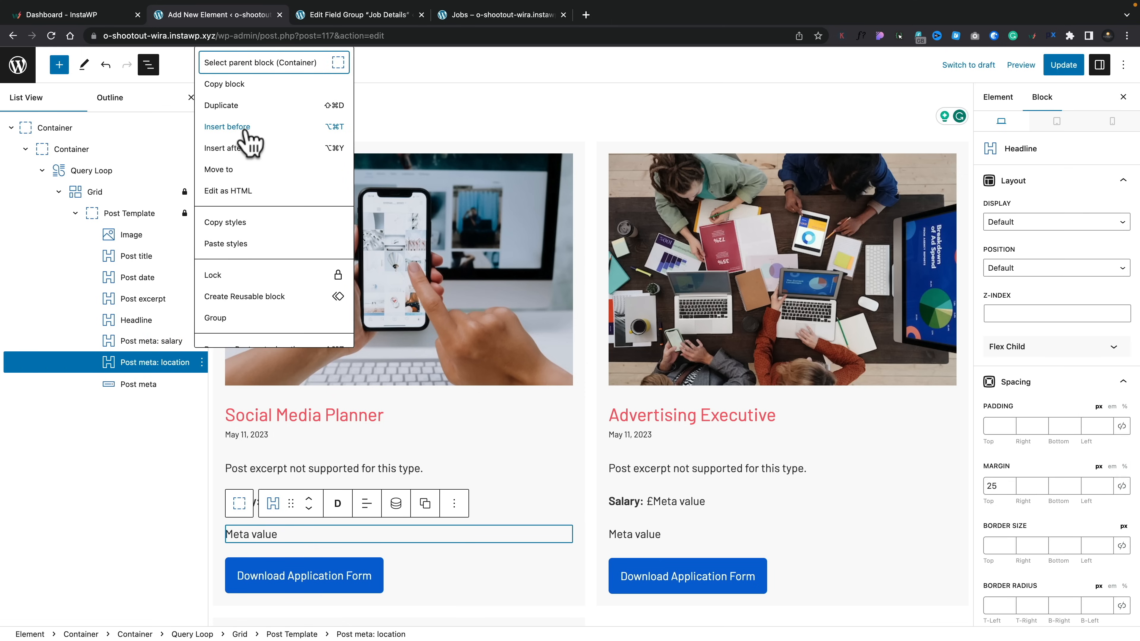
{"action": "left_click", "coordinate": [234, 126]}
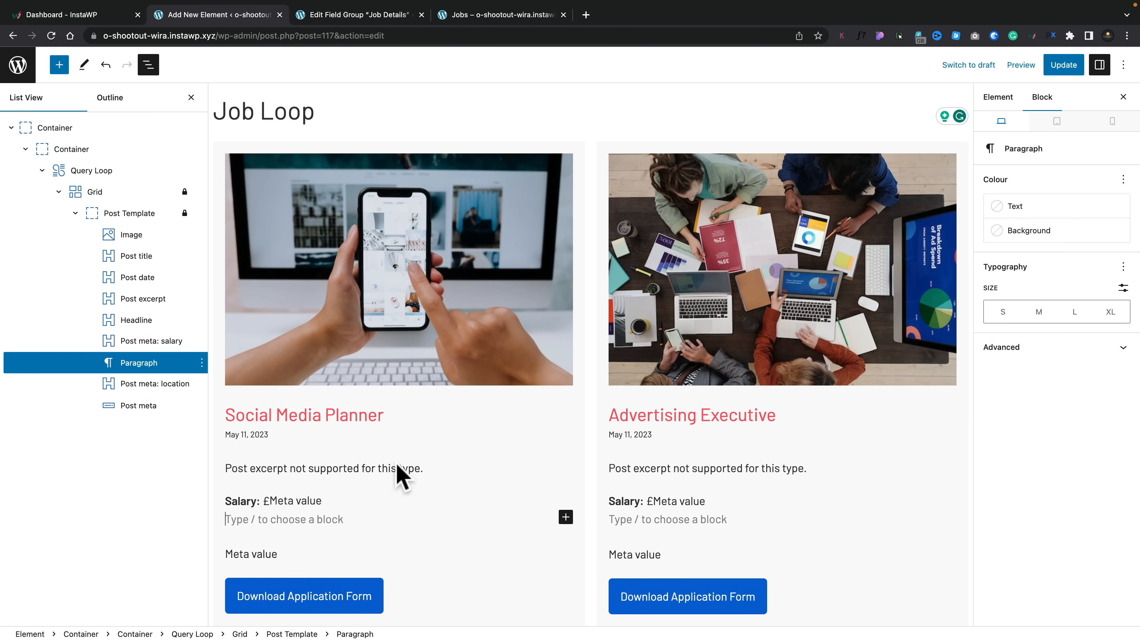
{"action": "left_click", "coordinate": [565, 518]}
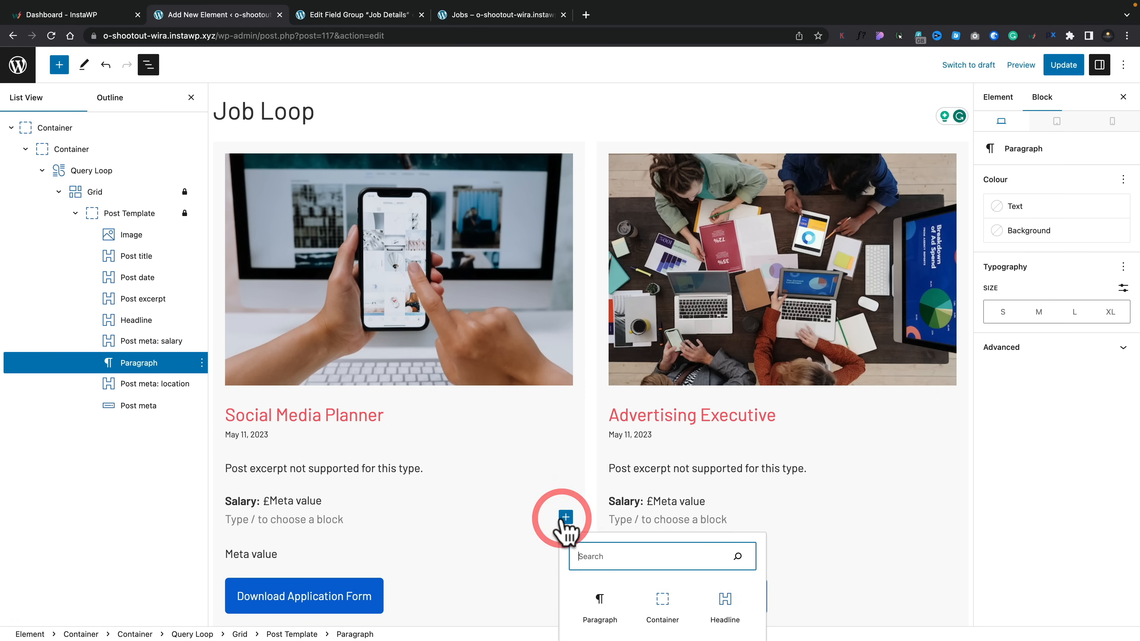
{"action": "left_click", "coordinate": [713, 610]}
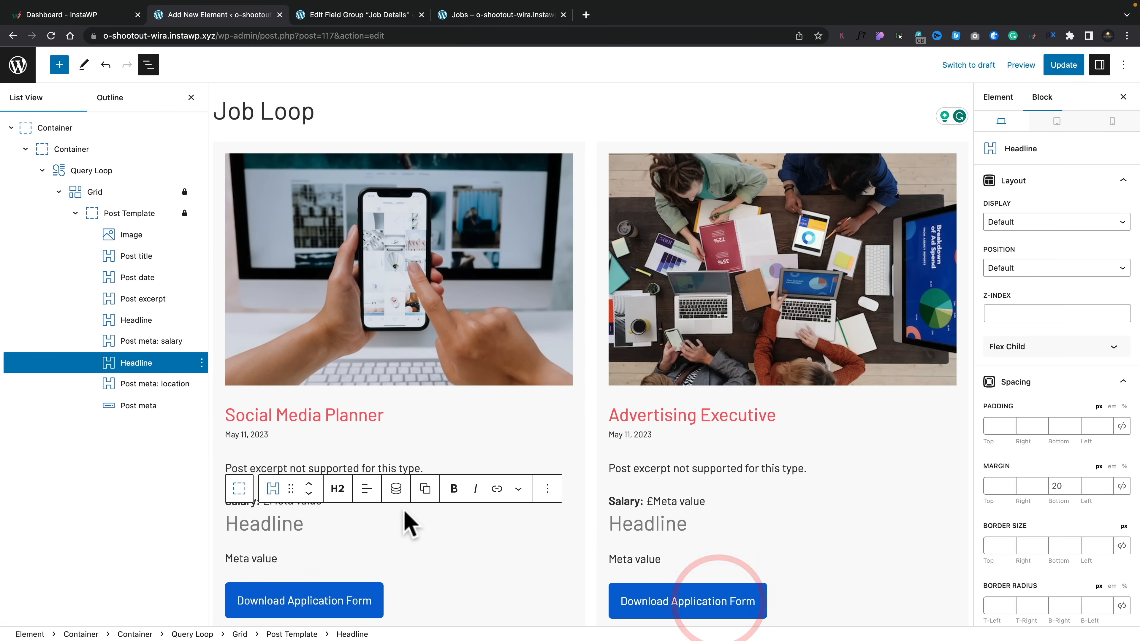
{"action": "left_click", "coordinate": [336, 490]}
{"action": "left_click", "coordinate": [354, 451]}
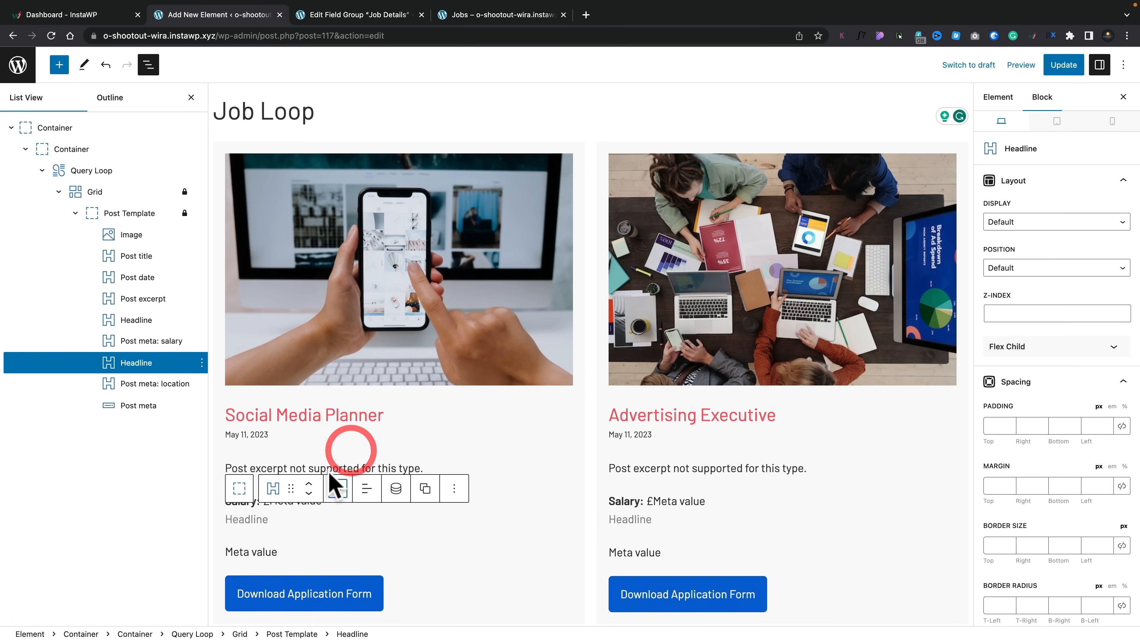
- Set the new headline's top margin to 25 px, enter "Location:" as its text and make the word "Location" bold
{"action": "scroll", "coordinate": [1050, 415], "scroll_direction": "down", "scroll_amount": 4}
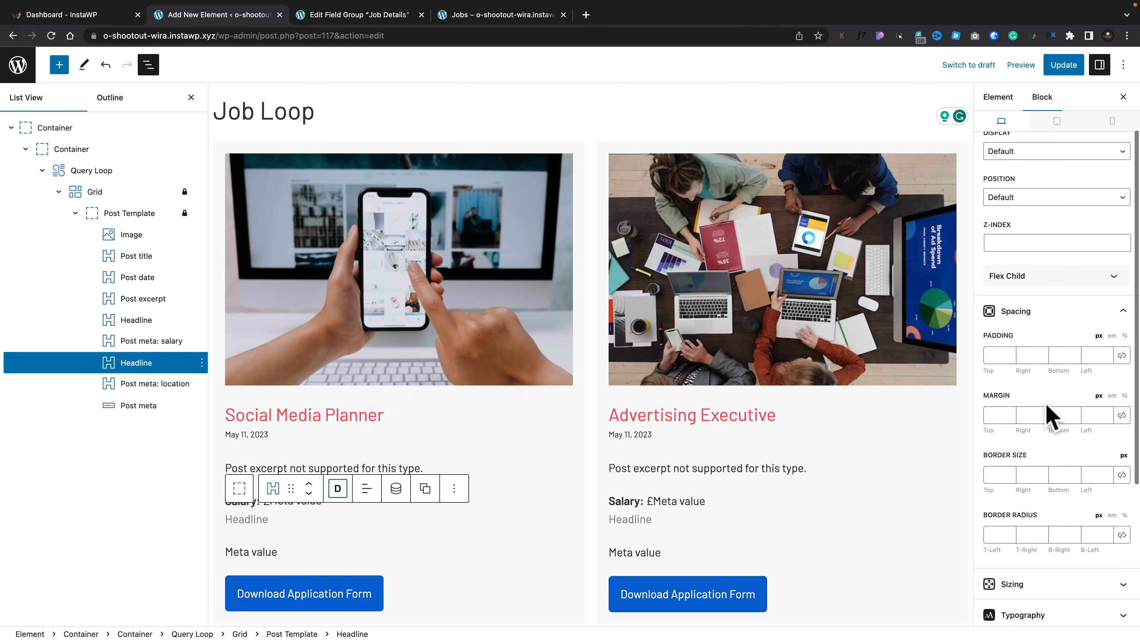
{"action": "left_click", "coordinate": [1000, 318]}
{"action": "type", "text": "25"}
{"action": "left_click", "coordinate": [237, 536]}
{"action": "type", "text": "Location:"}
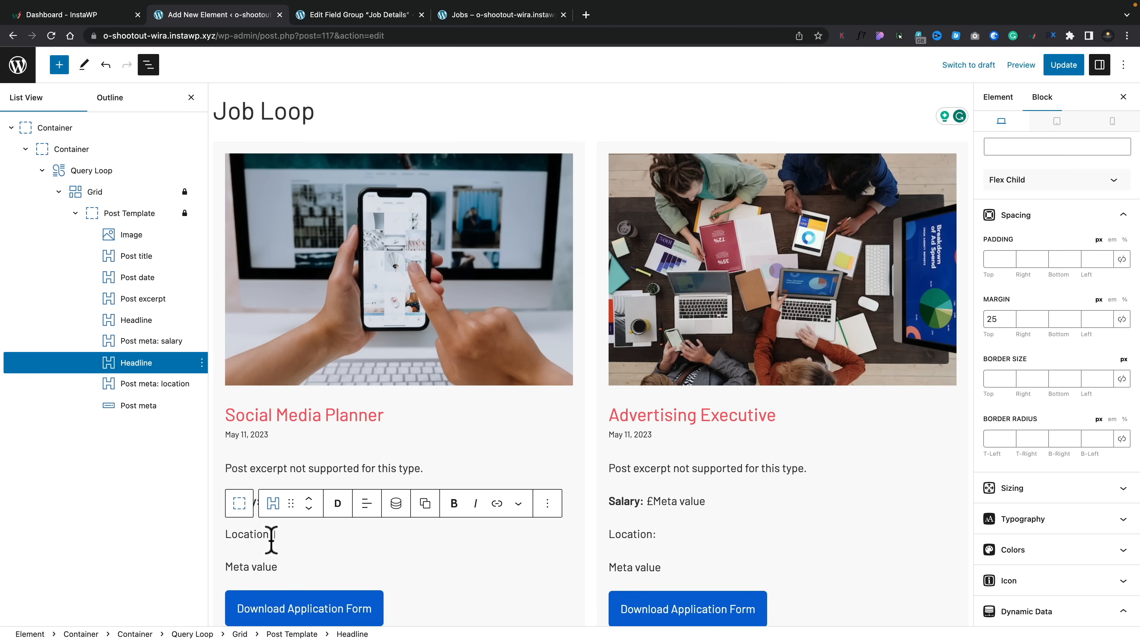
{"action": "left_click_drag", "start_coordinate": [227, 536], "coordinate": [224, 535]}
{"action": "left_click", "coordinate": [453, 504]}
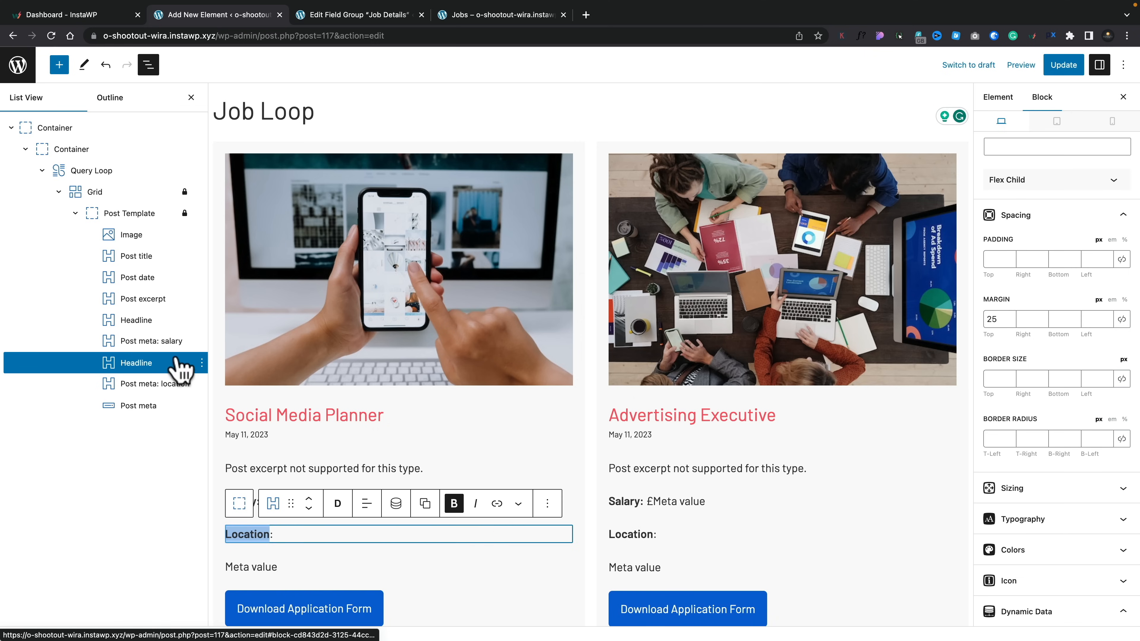
- Set the display of the Location label headline and the location post meta headline to Inline Flex
{"action": "scroll", "coordinate": [1049, 194], "scroll_direction": "up", "scroll_amount": 3}
{"action": "left_click", "coordinate": [1046, 221]}
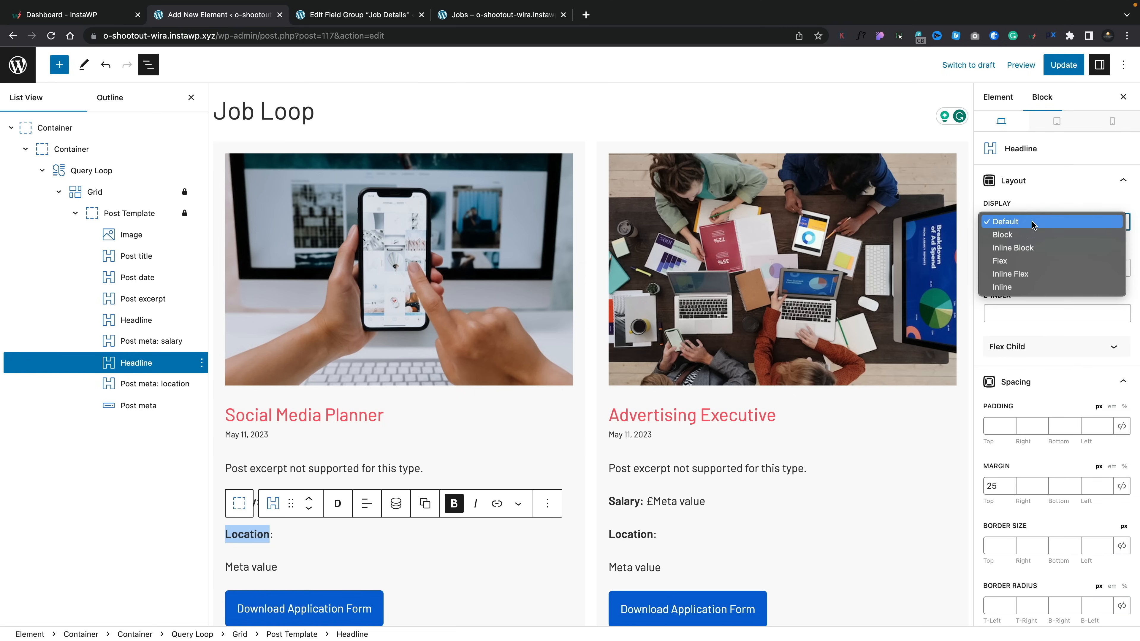
{"action": "left_click", "coordinate": [1019, 274]}
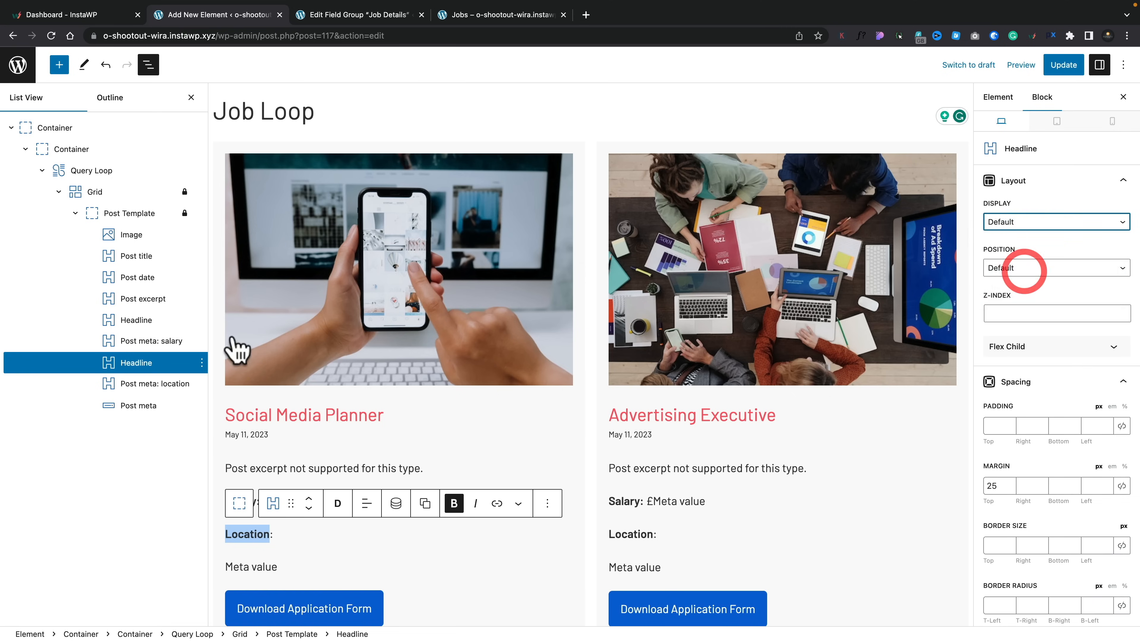
{"action": "left_click", "coordinate": [193, 386]}
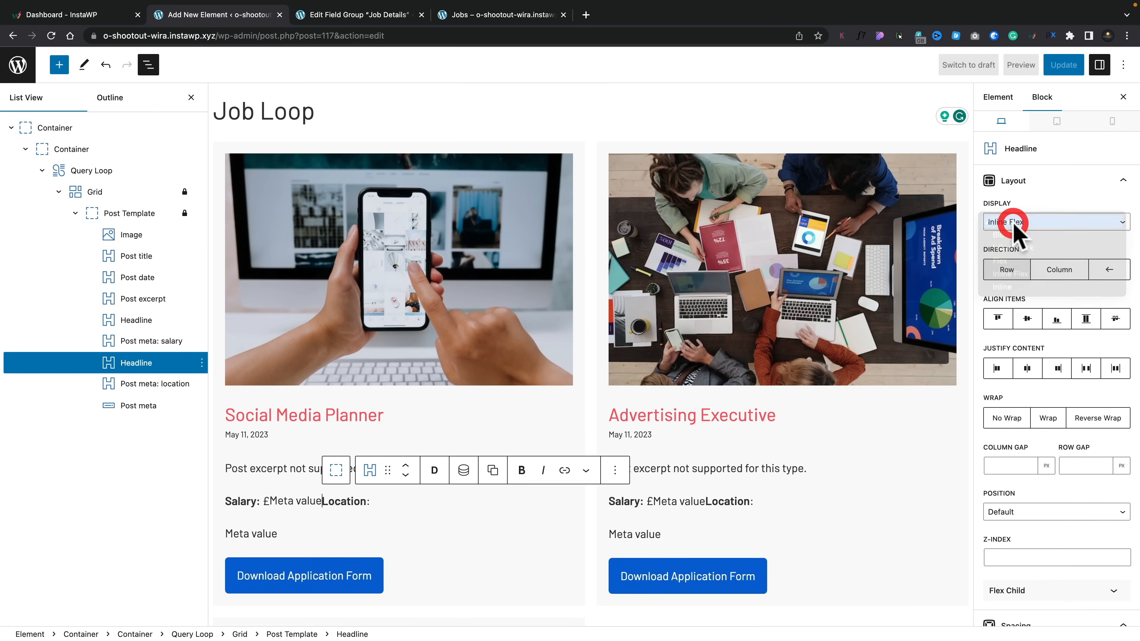
{"action": "left_click", "coordinate": [1018, 226]}
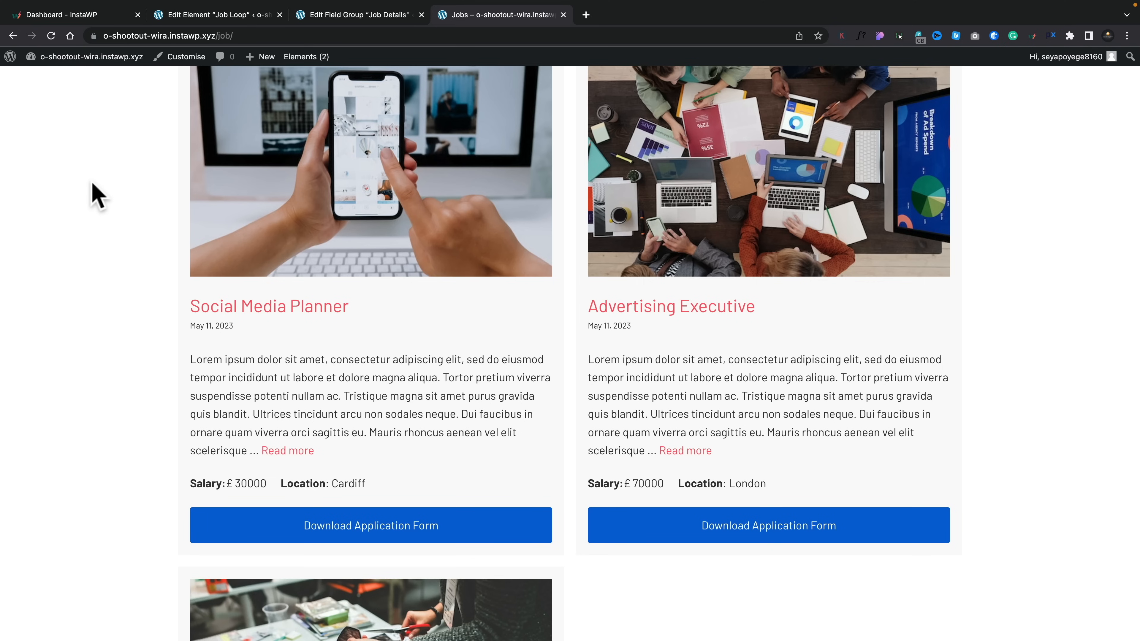
- Review the salary and location lines and the application form button on the front-end Jobs page cards
{"action": "scroll", "coordinate": [120, 375], "scroll_direction": "down", "scroll_amount": 3}
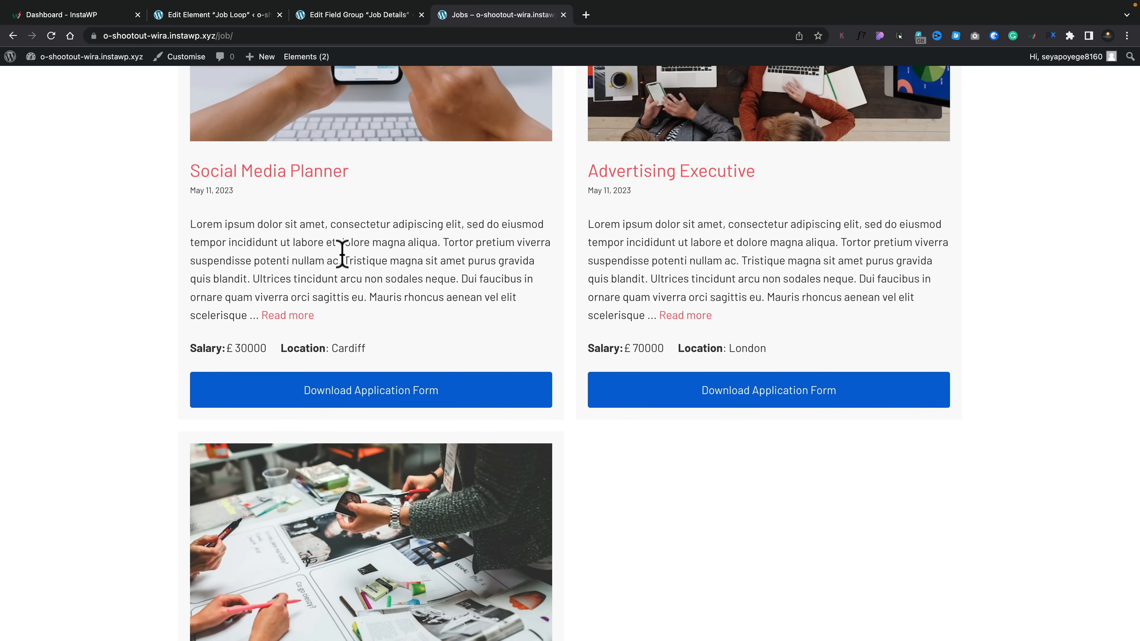
{"action": "scroll", "coordinate": [342, 253], "scroll_direction": "up", "scroll_amount": 4}
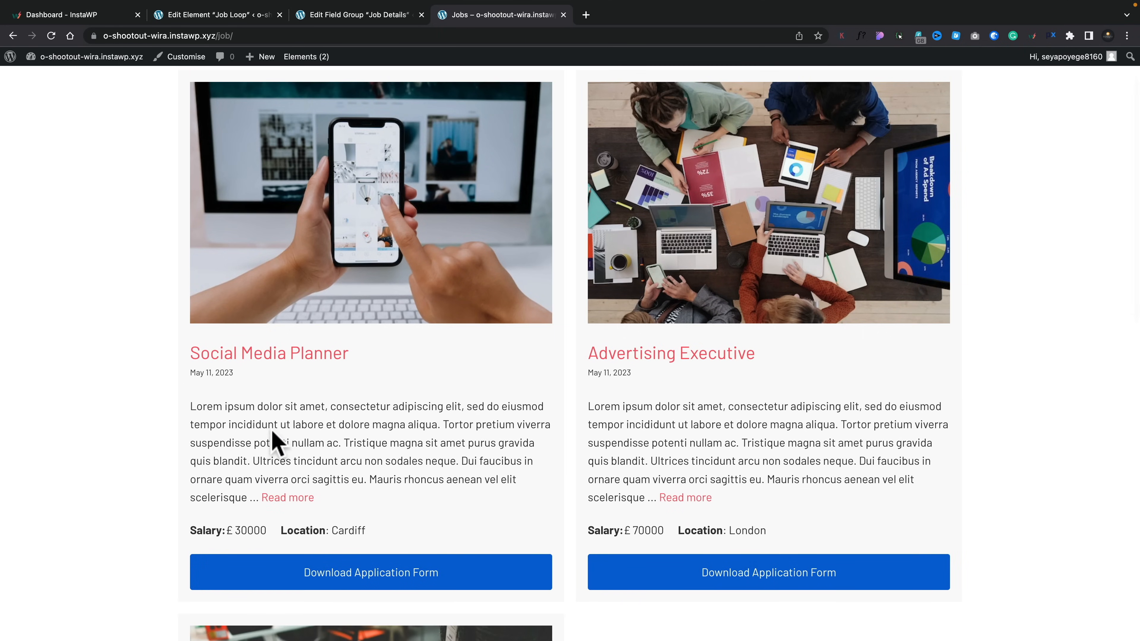